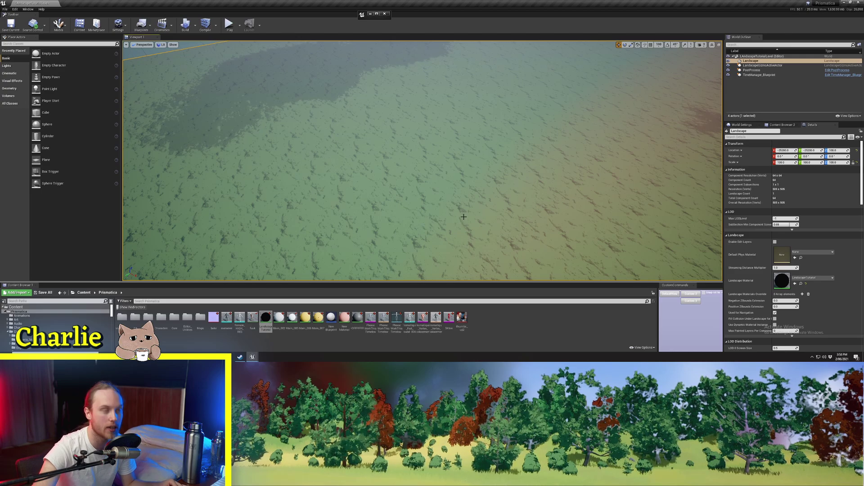
Create a new Landscape Grass Type asset named Grass_Tutorial in the content folder.
right_click(492, 320)
mouse_move(501, 274)
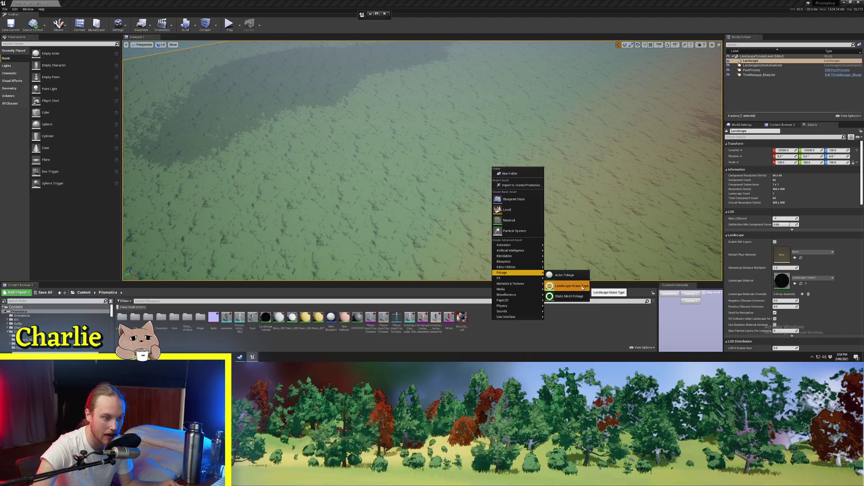
click(571, 287)
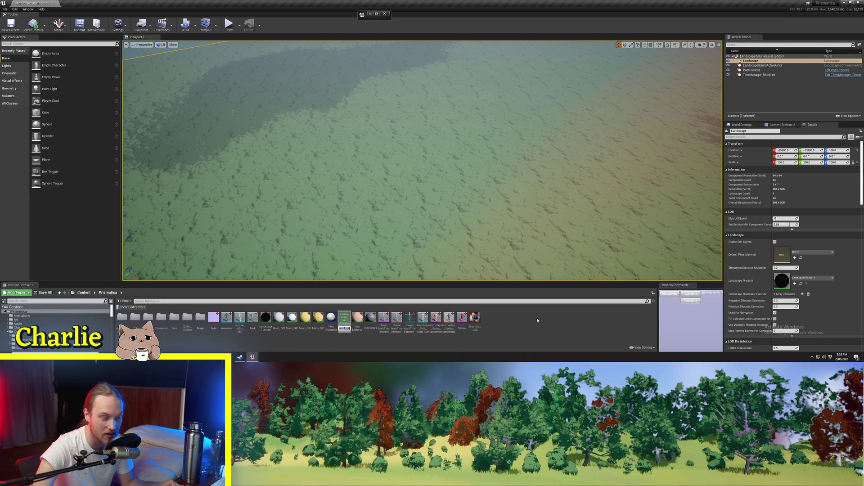
text(G)
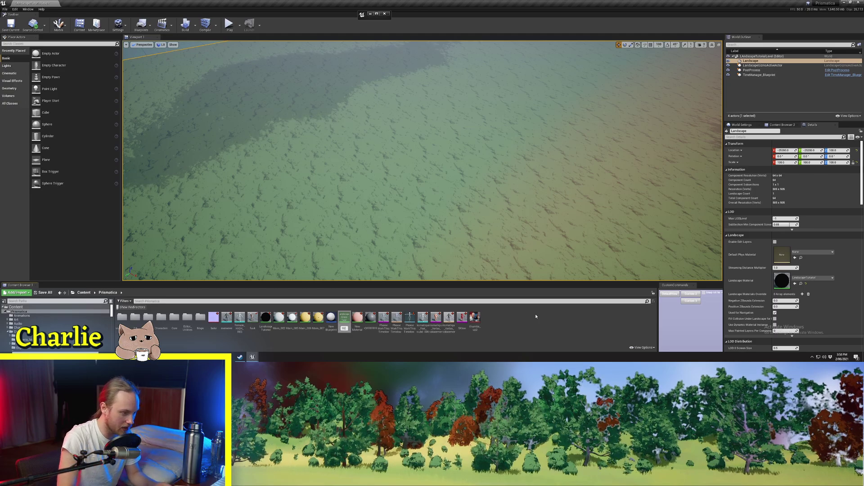
text(rass_Tutorial)
key(Return)
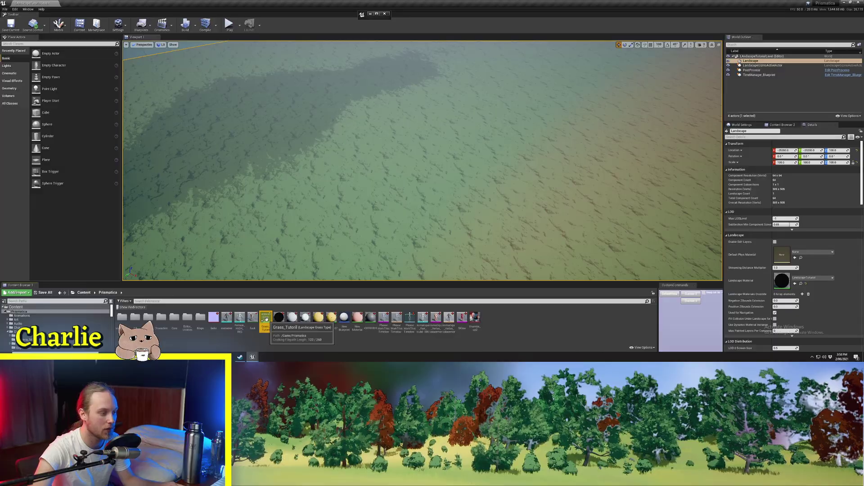
Open Grass_Tutorial full-screen and add a first grass variety using the MyceliumGrass mesh.
double_click(266, 319)
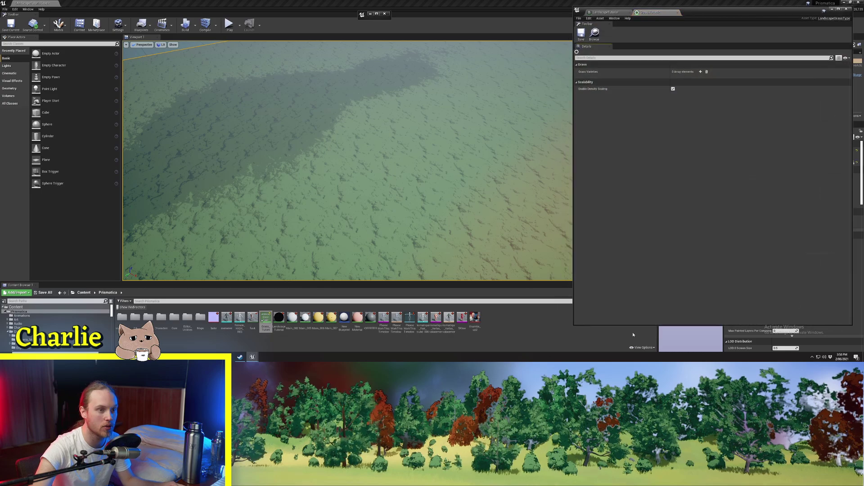
double_click(714, 11)
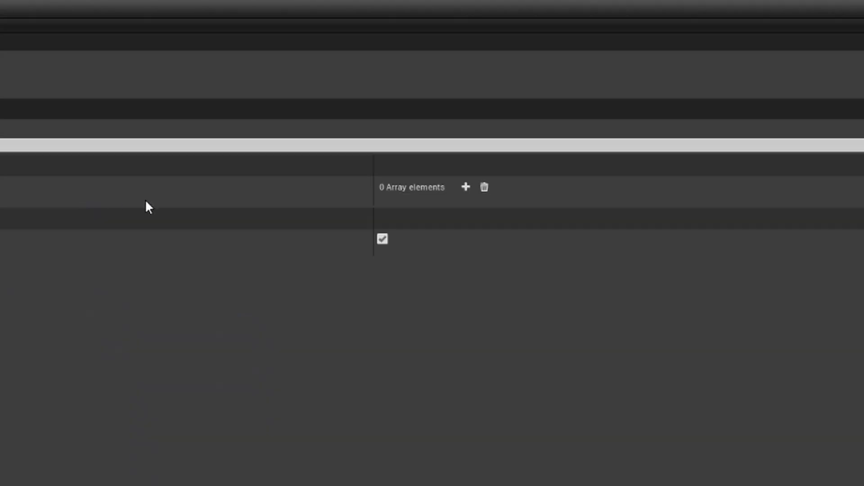
click(467, 188)
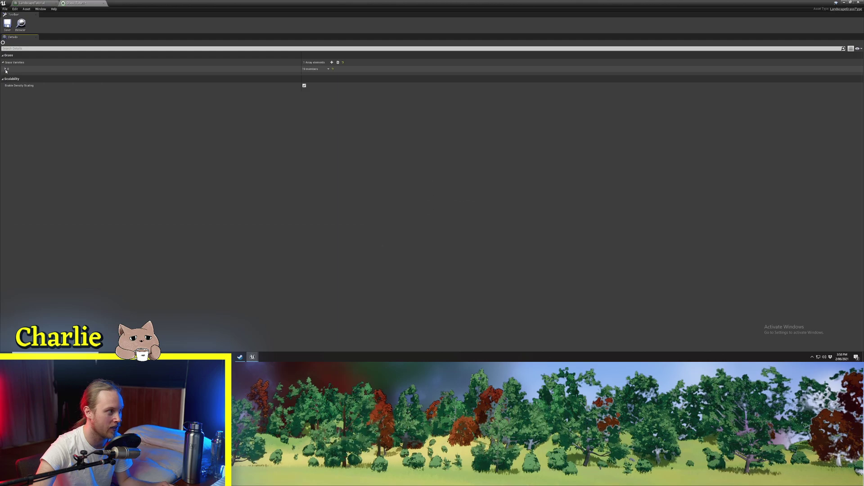
click(6, 69)
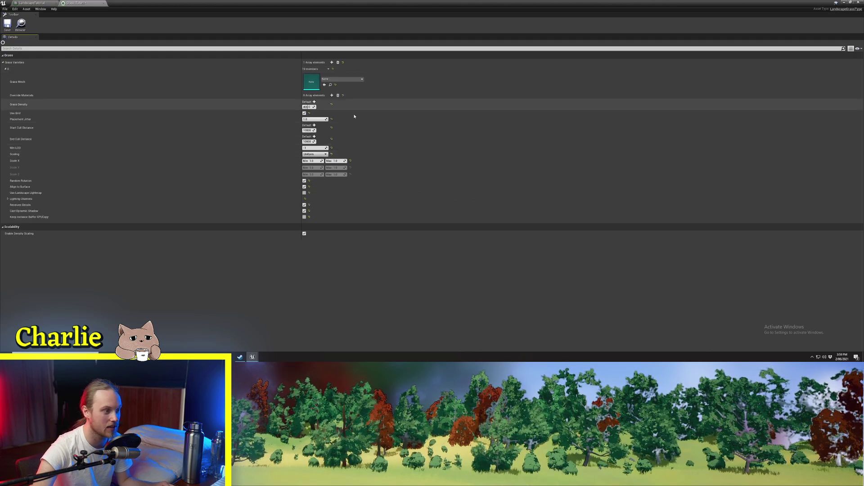
click(342, 79)
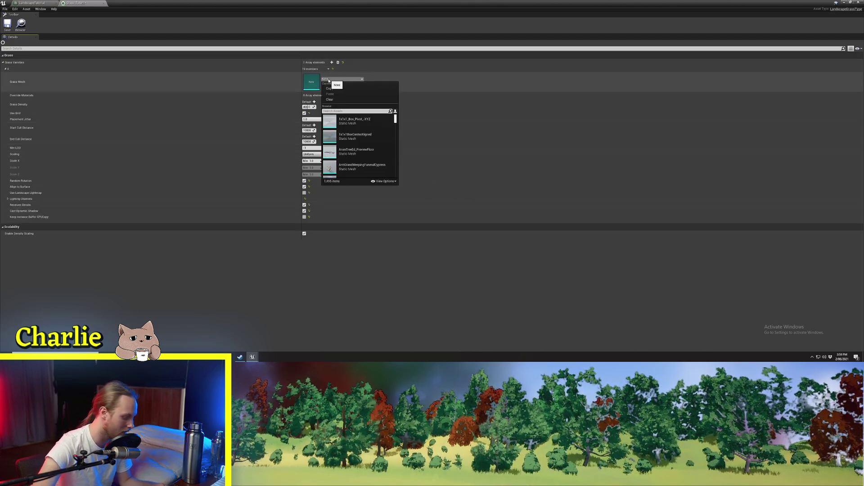
text(grass)
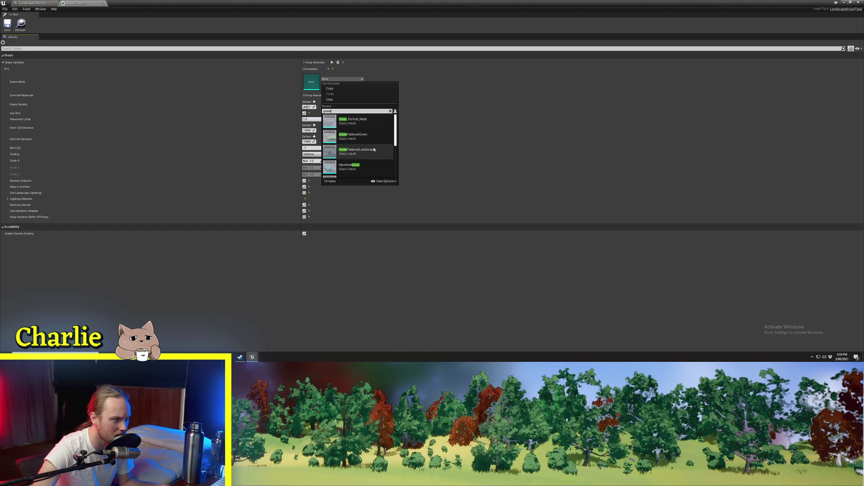
click(356, 152)
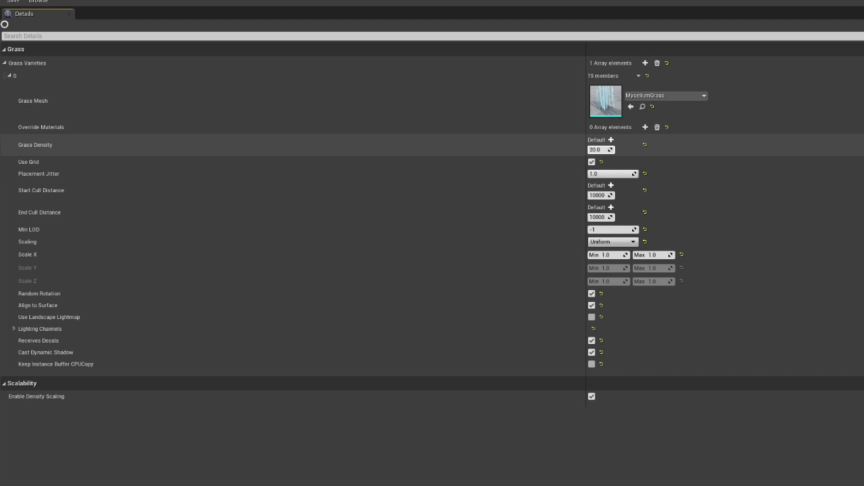
Set grass density 1000, start cull distance 6000, Scale X min 0.5, and disable dynamic shadows.
drag(601, 149, 580, 155)
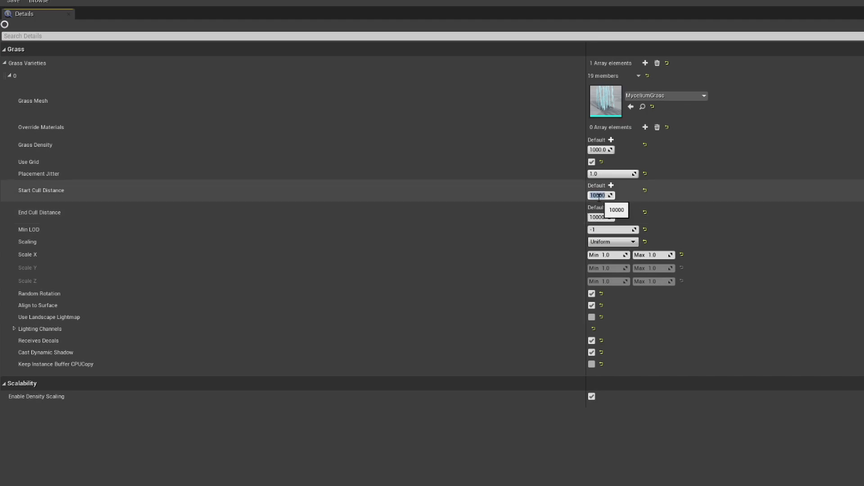
text(00)
key(Return)
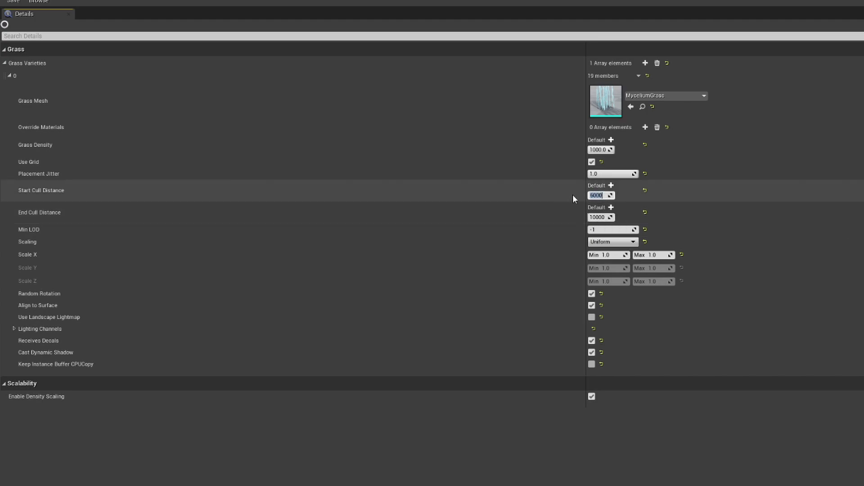
click(554, 202)
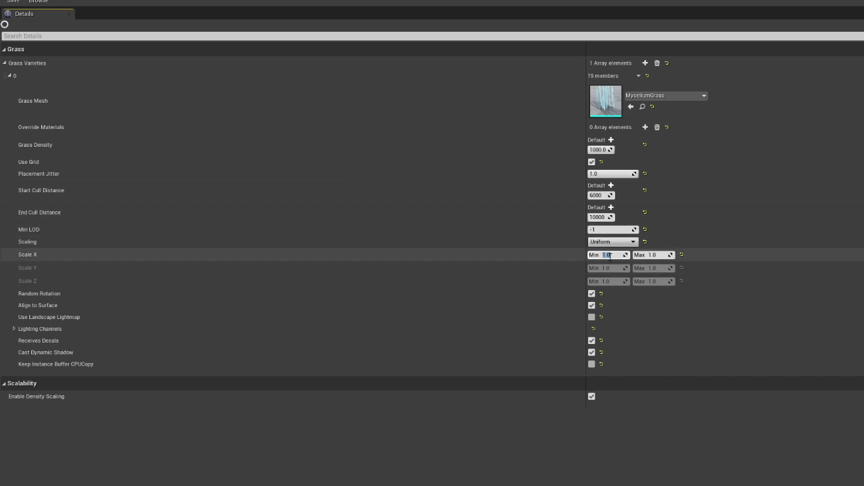
text(0.5)
key(Return)
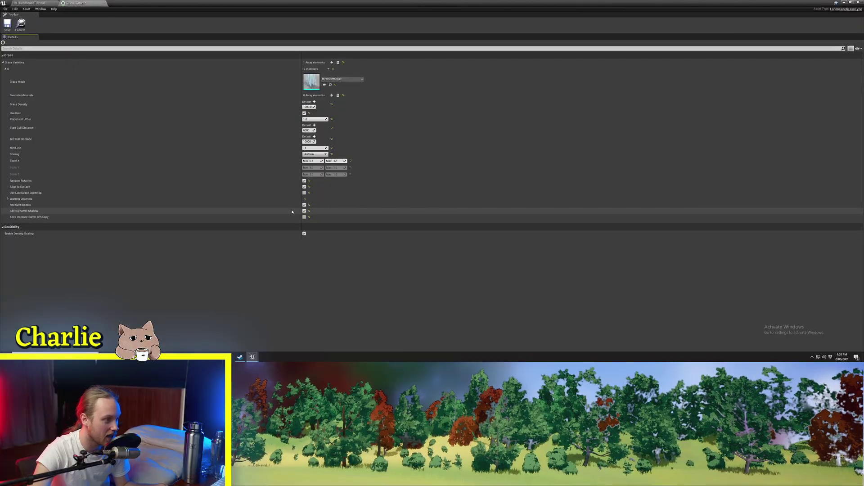
click(305, 210)
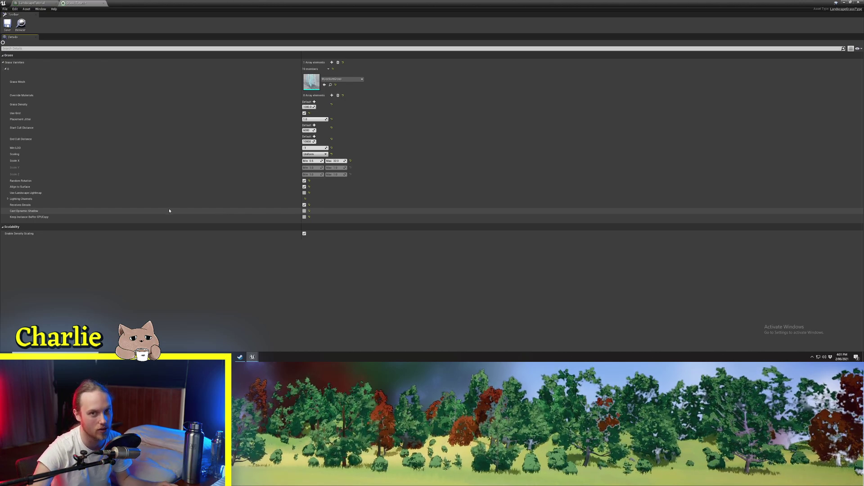
key(super+Down)
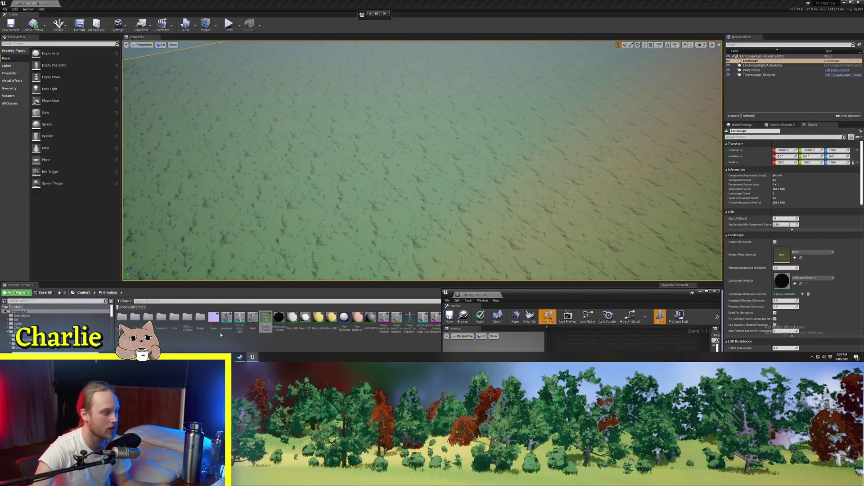
Maximize the LandscapeTutorial material editor and move the blue constant node above the green one.
double_click(528, 293)
scroll(454, 126, up, 2)
scroll(473, 137, down, 2)
scroll(463, 100, up, 4)
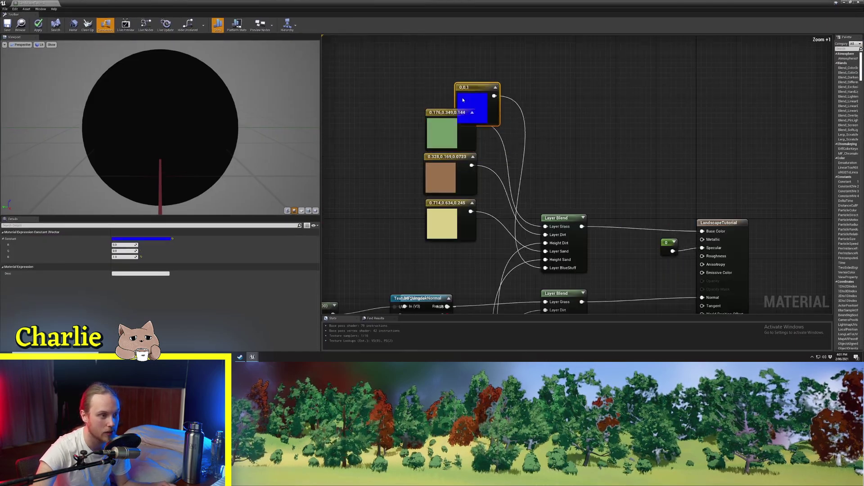
drag(463, 100, 434, 78)
scroll(509, 206, down, 3)
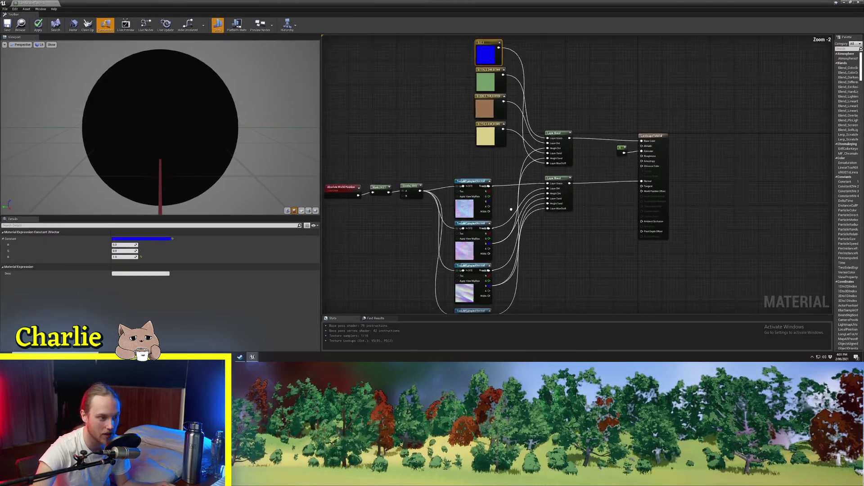
right_drag(511, 209, 535, 181)
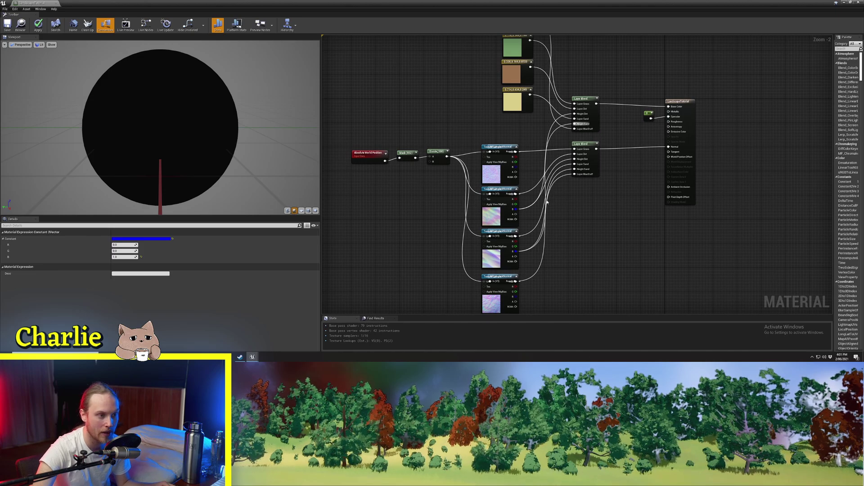
scroll(540, 215, up, 2)
Add a Landscape Grass Output node with Grass using Grass_Tutorial and a second entry named Dirt.
right_click(525, 218)
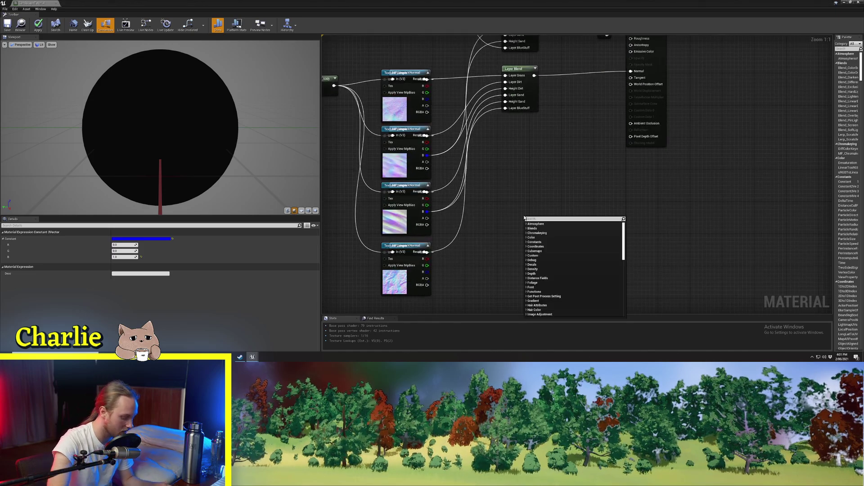
text(grass)
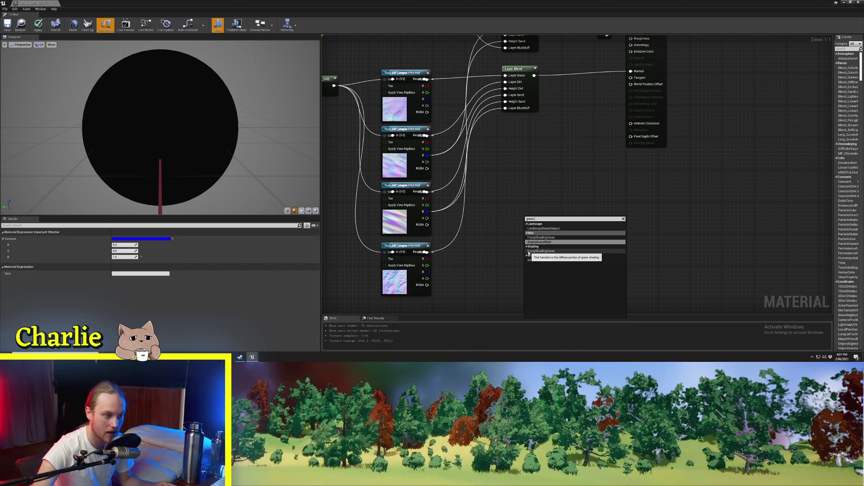
click(540, 229)
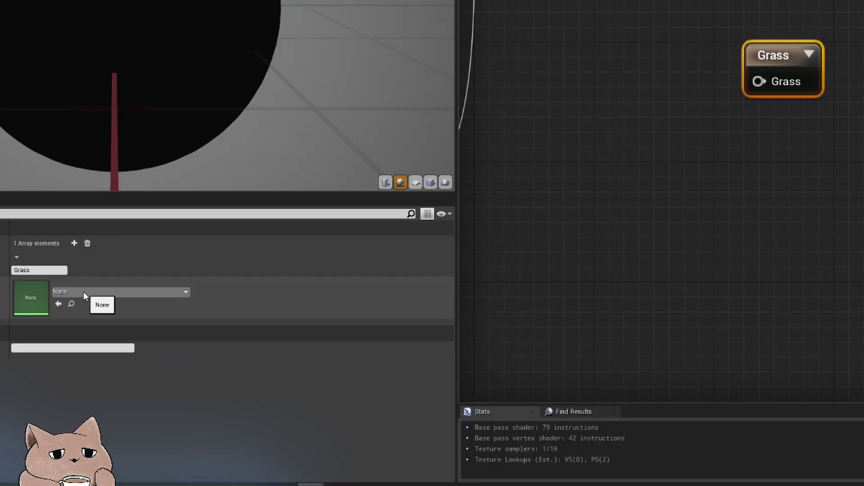
click(83, 292)
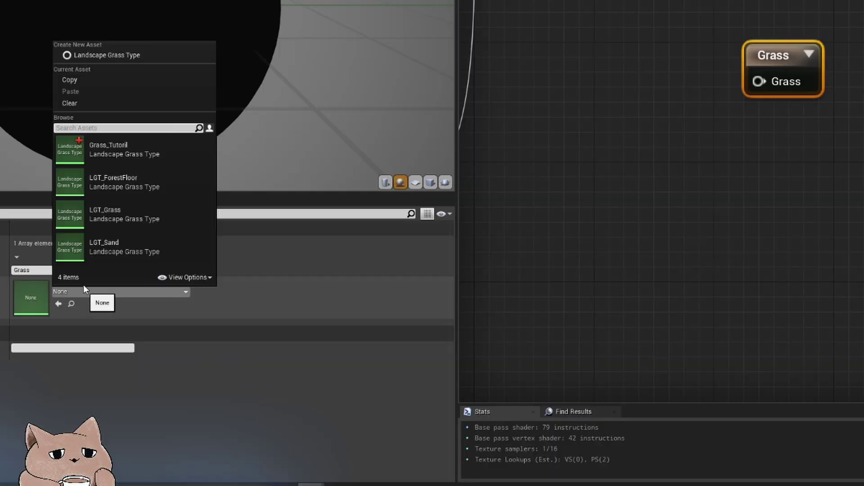
click(118, 155)
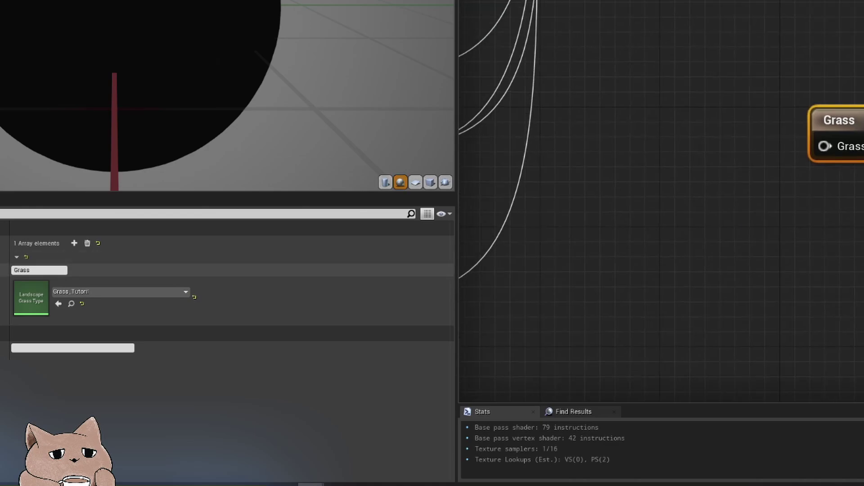
click(73, 244)
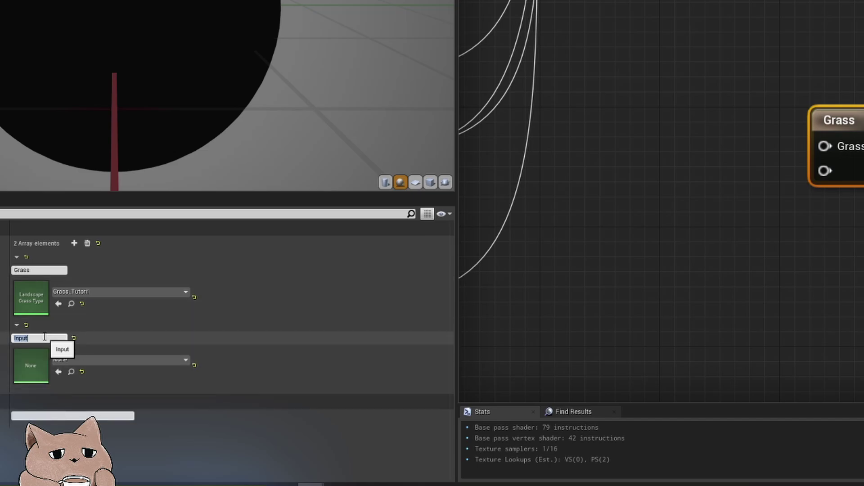
text(Dirt)
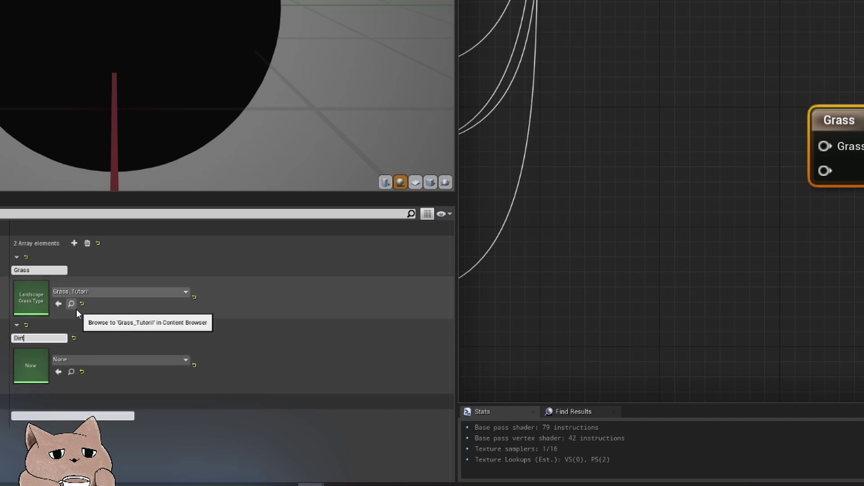
key(Return)
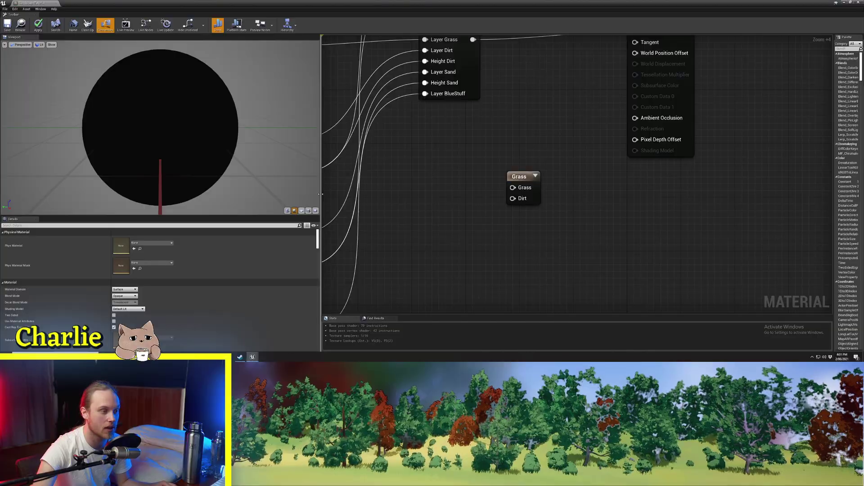
drag(456, 135, 269, 135)
drag(420, 185, 480, 225)
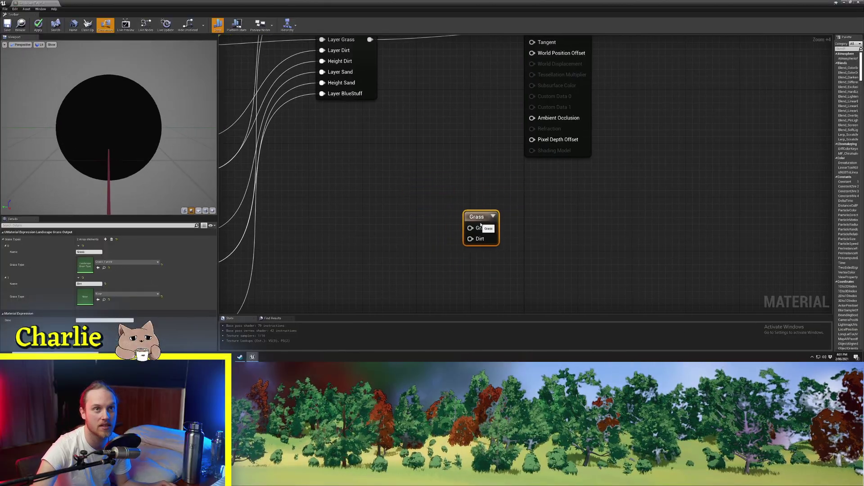
Add a LandscapeLayerSample node for the Grass layer and wire it into the Grass Output's Grass pin.
right_drag(395, 214, 423, 198)
right_click(390, 159)
text(lan)
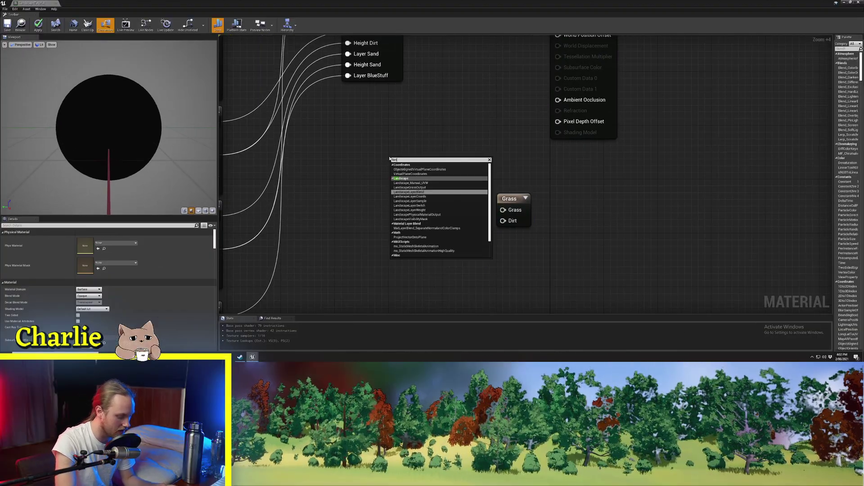
text(dscape lad)
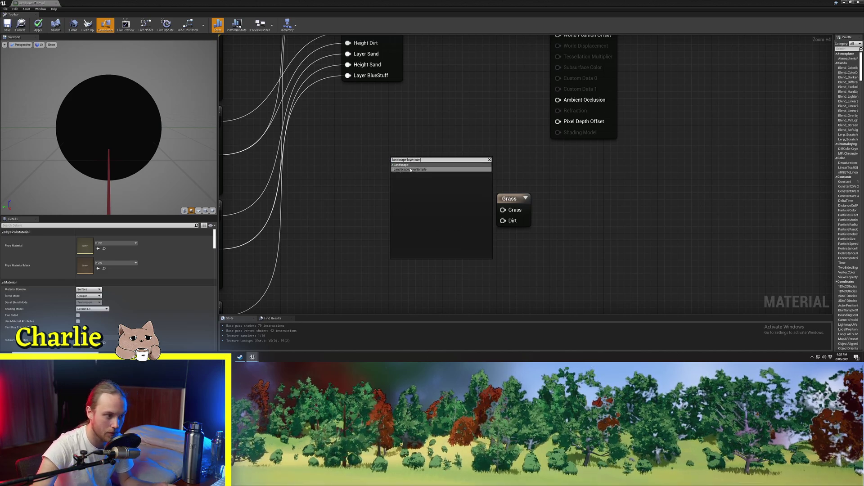
click(411, 170)
drag(411, 170, 361, 192)
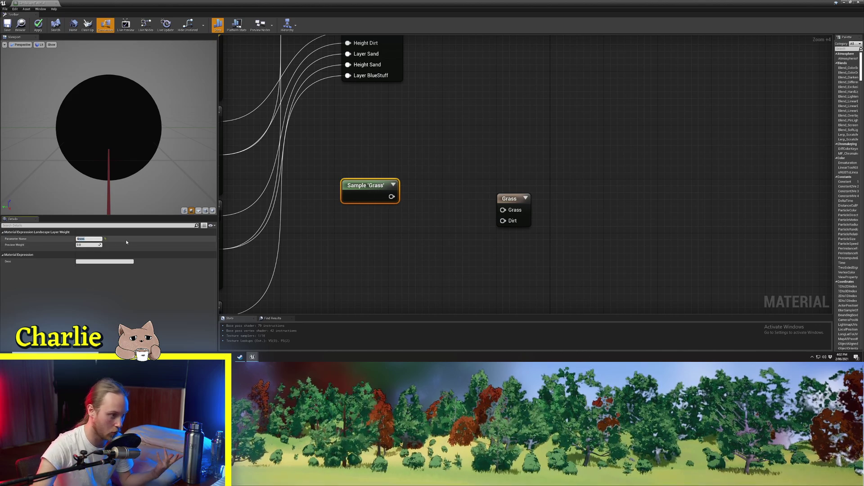
right_drag(392, 197, 442, 188)
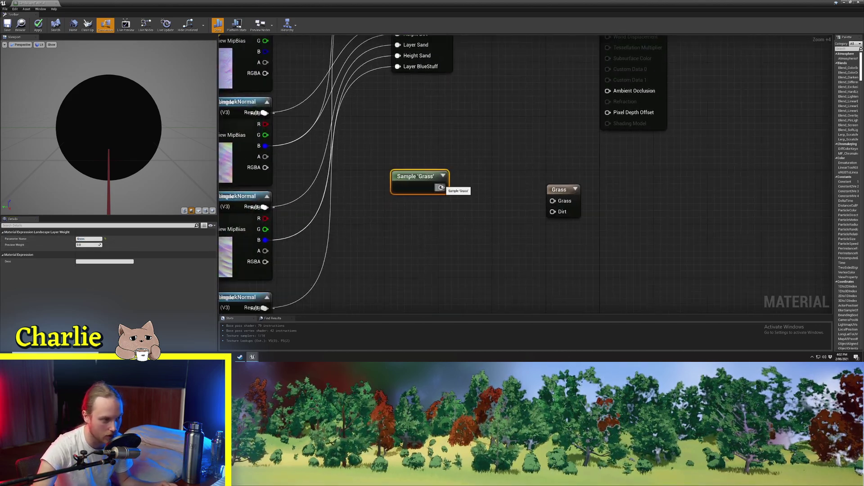
drag(442, 188, 498, 136)
scroll(414, 187, down, 3)
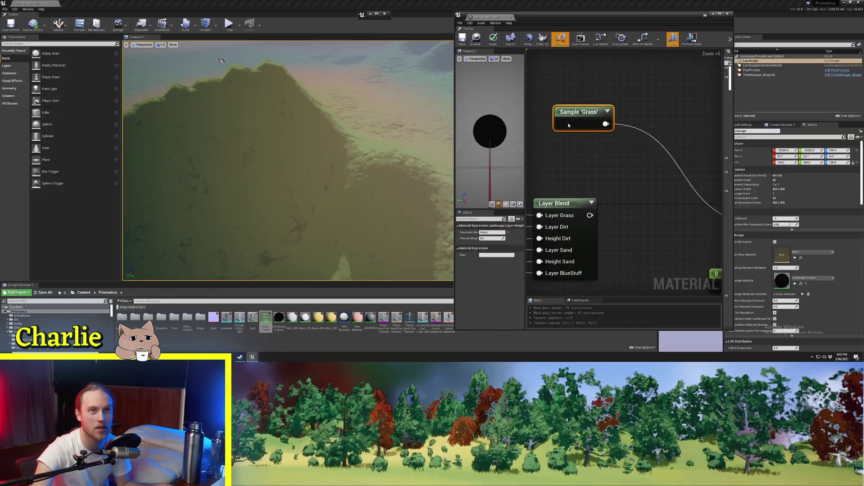
Position the Grass sample node and save the landscape material.
drag(568, 125, 596, 128)
scroll(650, 175, down, 3)
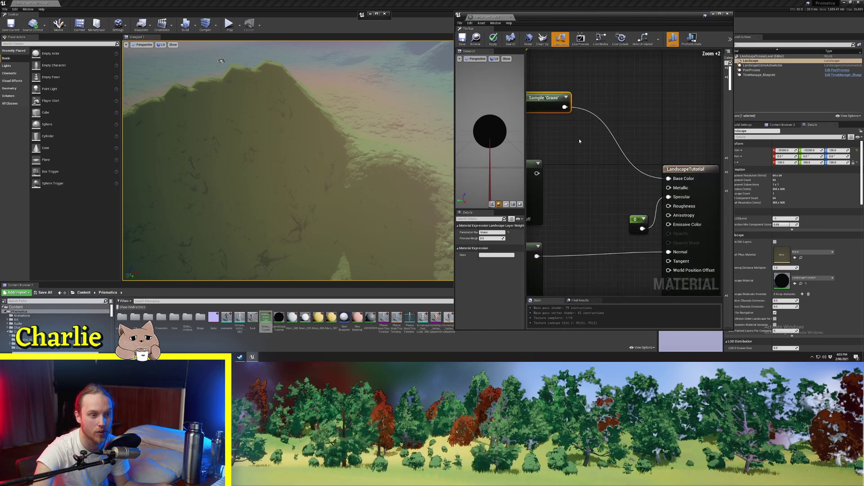
click(590, 98)
click(463, 40)
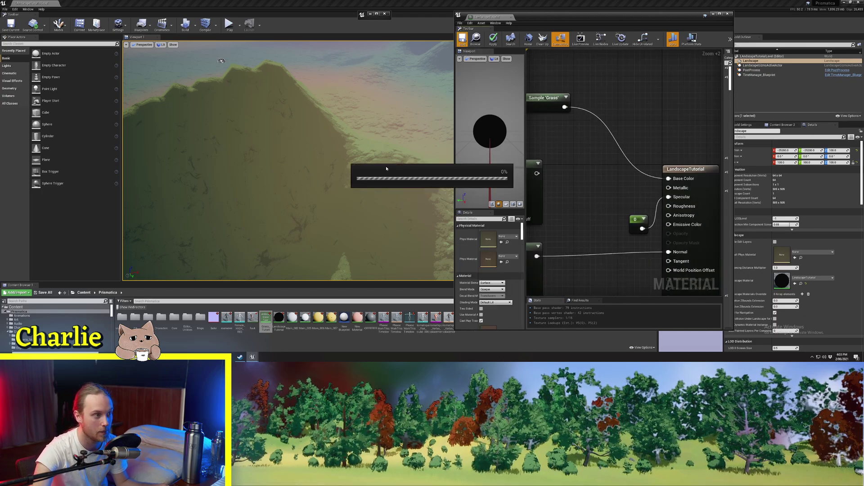
Fly over the landscape to inspect the white grass-layer mask and black path.
mouse_move(288, 162)
right_down()
mouse_move(251, 169)
mouse_move(288, 162)
right_up()
click(713, 14)
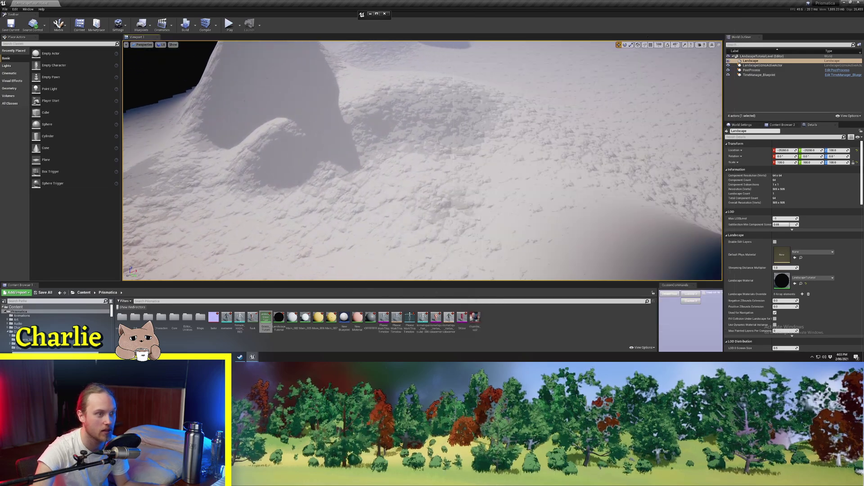
right_drag(483, 199, 347, 127)
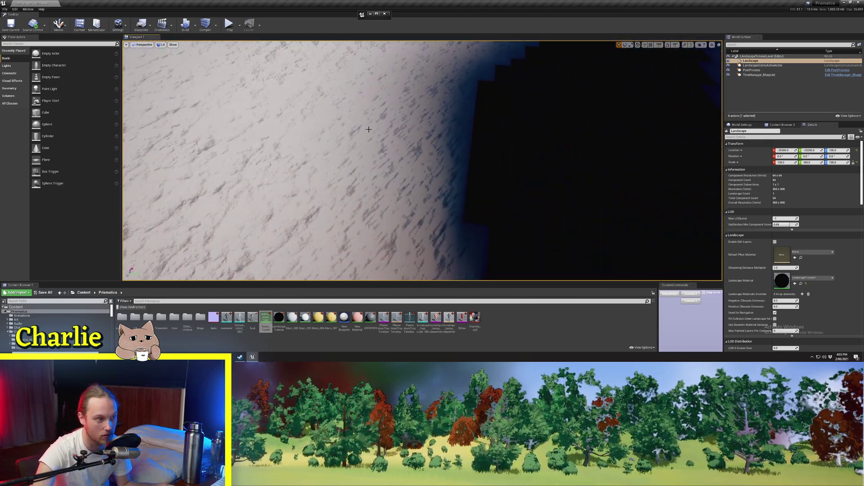
right_drag(430, 153, 444, 166)
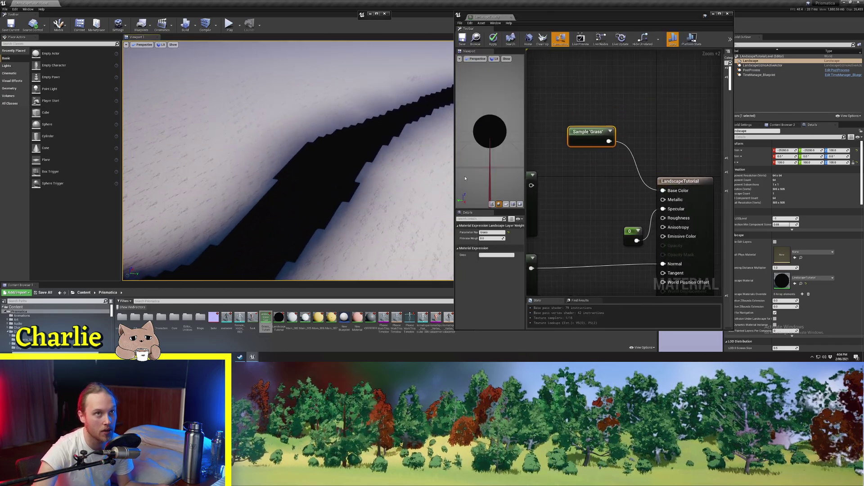
Wire a constant 0 into the grass output's Dirt input and save the material.
scroll(600, 138, up, 5)
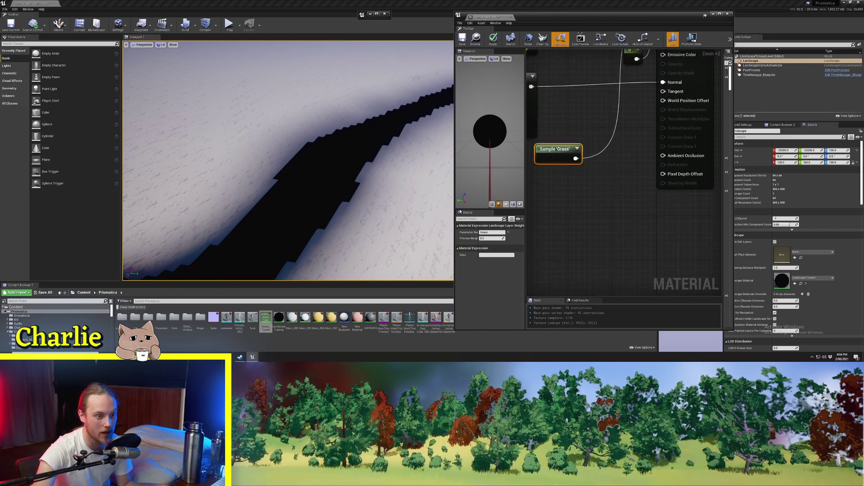
drag(686, 193, 650, 168)
right_drag(650, 168, 633, 167)
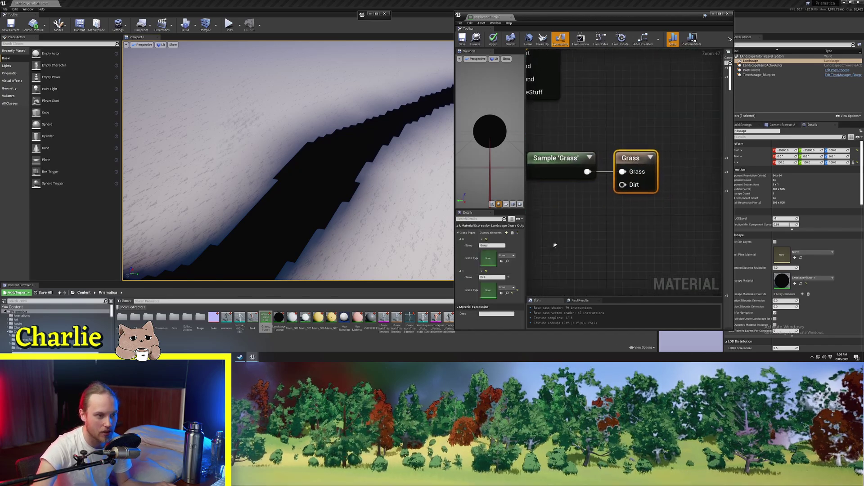
click(628, 126)
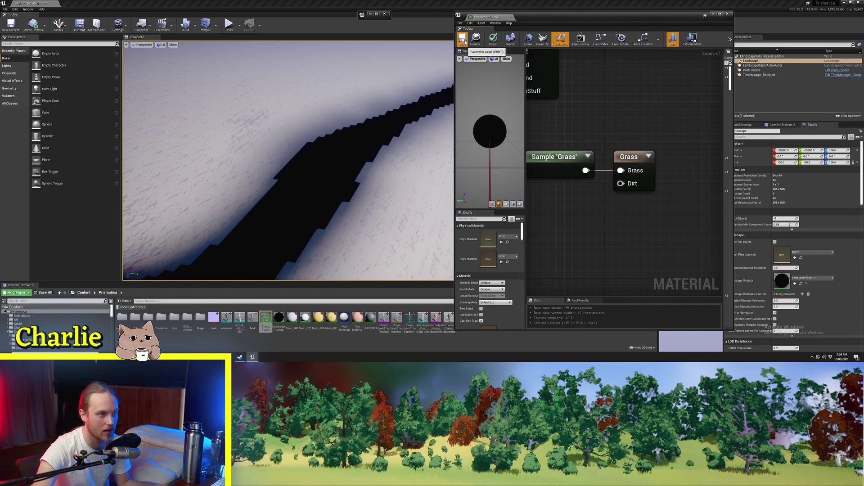
click(576, 193)
drag(593, 211, 620, 183)
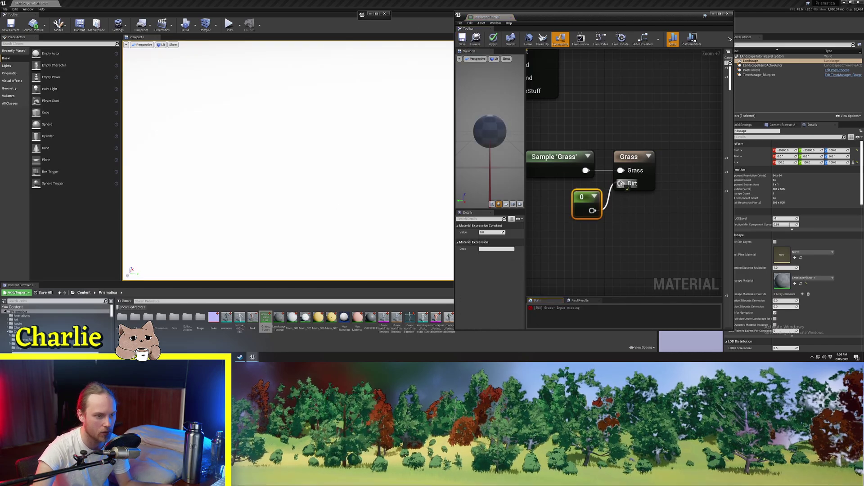
click(462, 38)
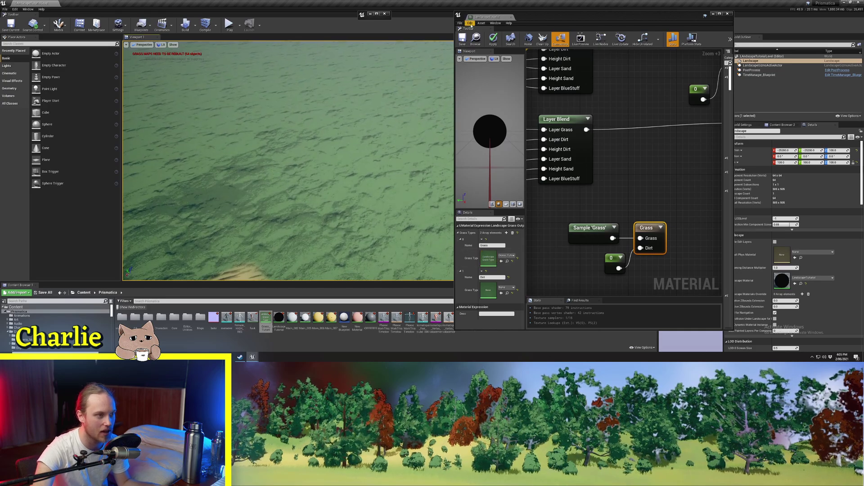
key(ctrl+s)
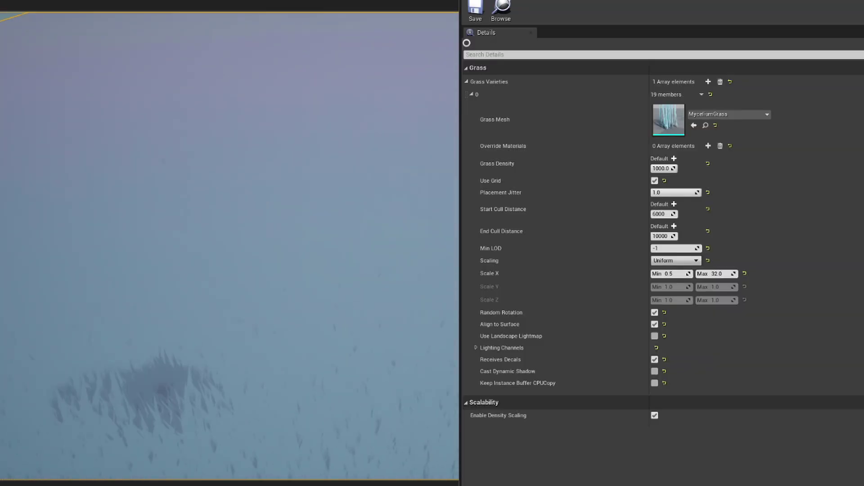
Set Scale X max to 2.0 and grass density to 200, then view the grass near the dirt patch.
click(719, 274)
text(2)
key(Return)
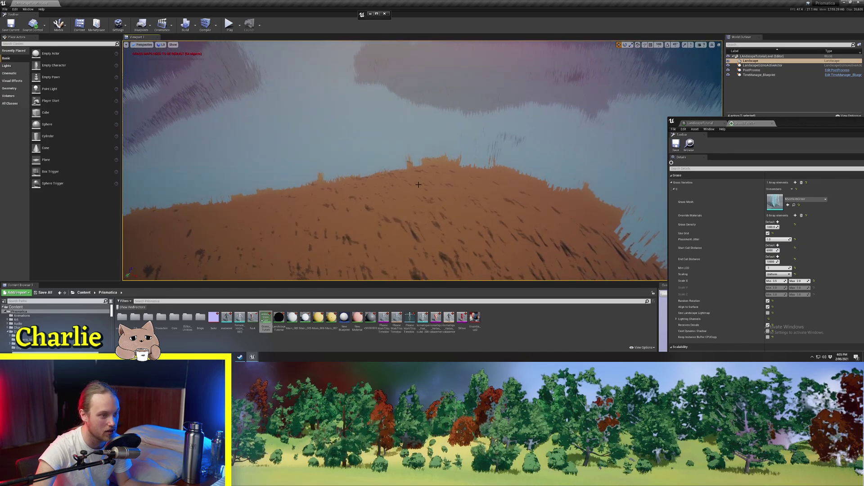
click(772, 227)
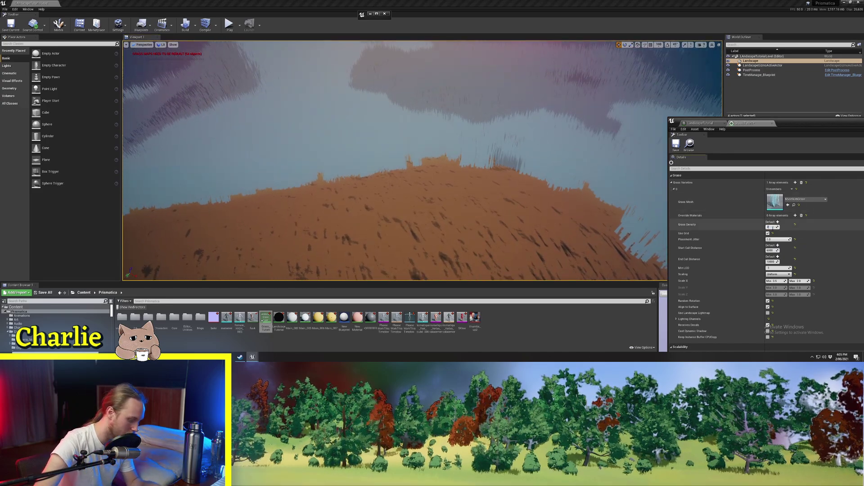
text(200)
key(Return)
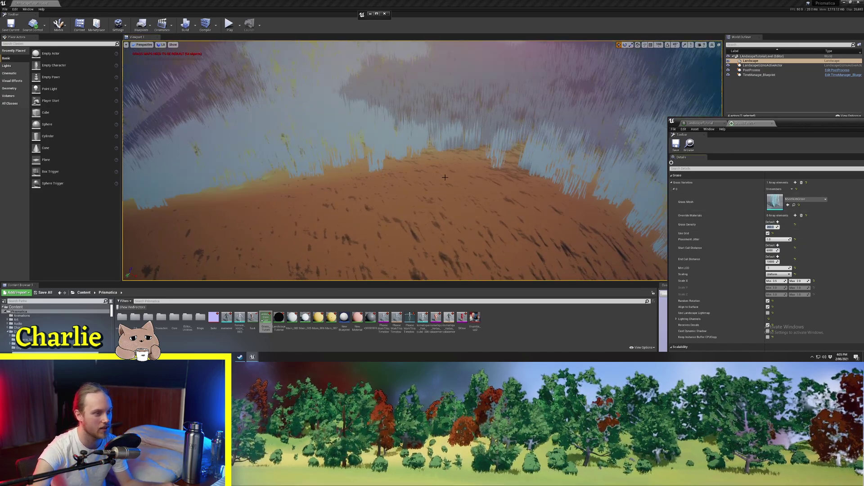
right_drag(445, 177, 409, 204)
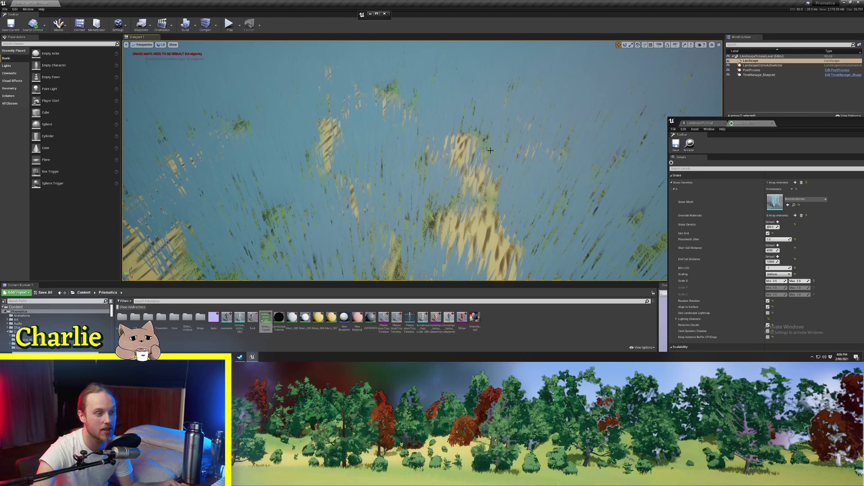
right_drag(494, 173, 483, 185)
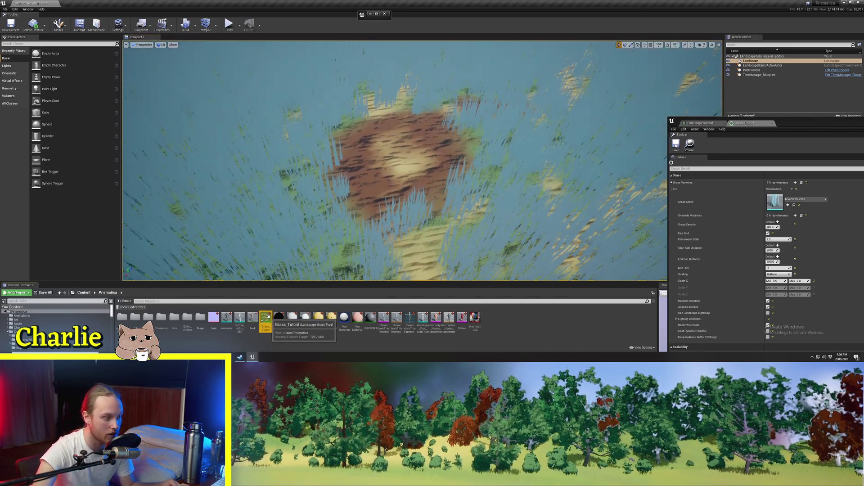
Duplicate Grass_Tutorial as Grass_Tutoril1 and switch its first variety's mesh to Rock_Small_SS_04.
right_click(269, 316)
click(286, 221)
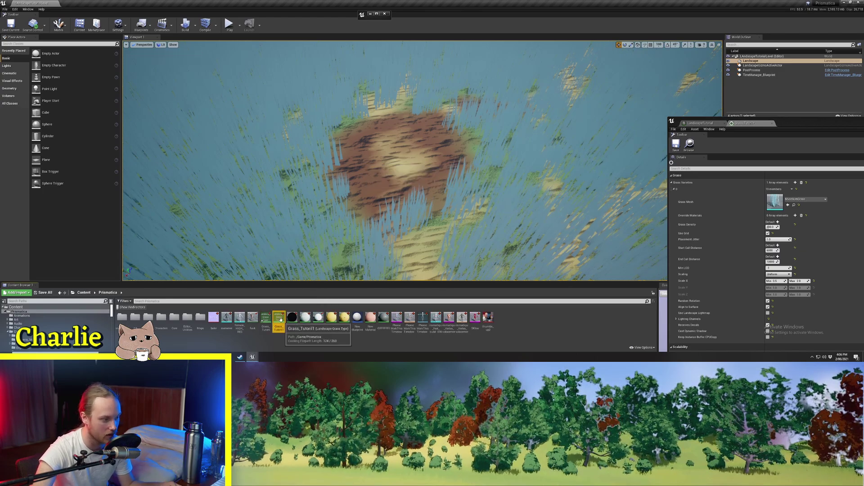
double_click(280, 318)
click(795, 200)
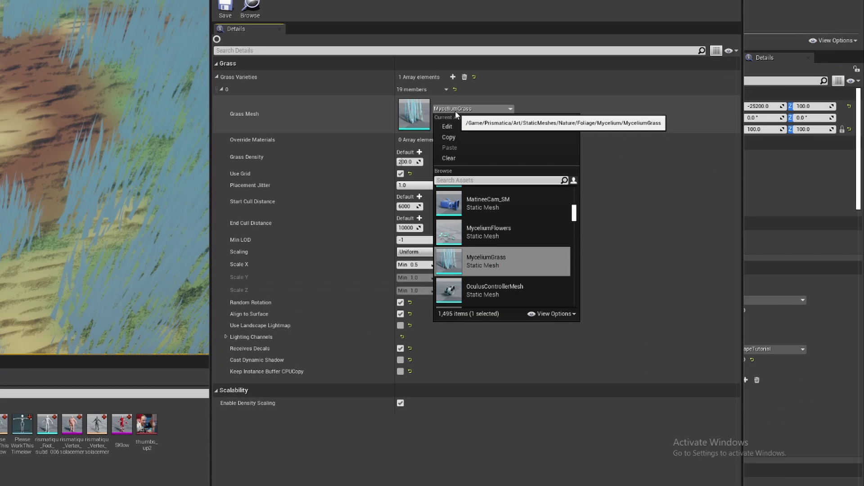
text(rock)
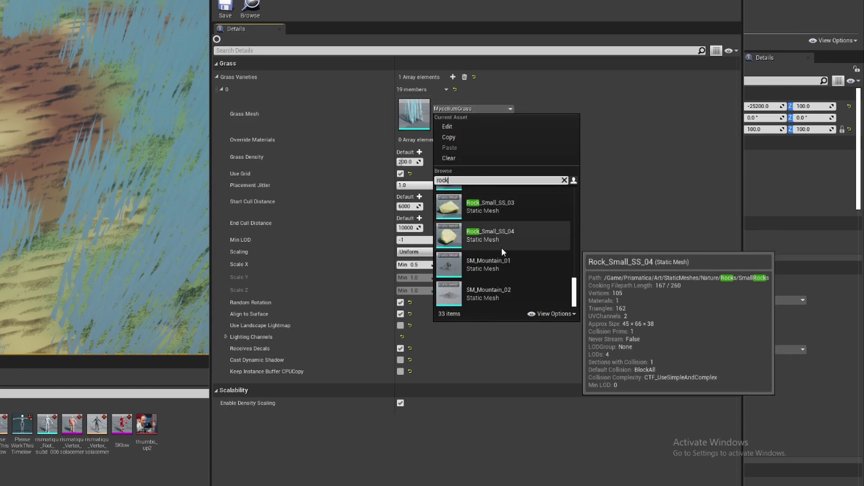
click(497, 239)
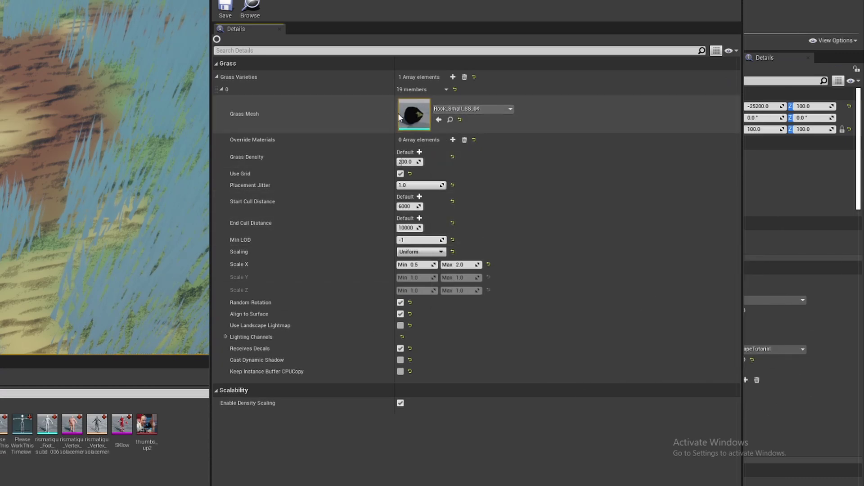
Add a second grass variety and search its Grass Mesh list for bush meshes.
click(453, 77)
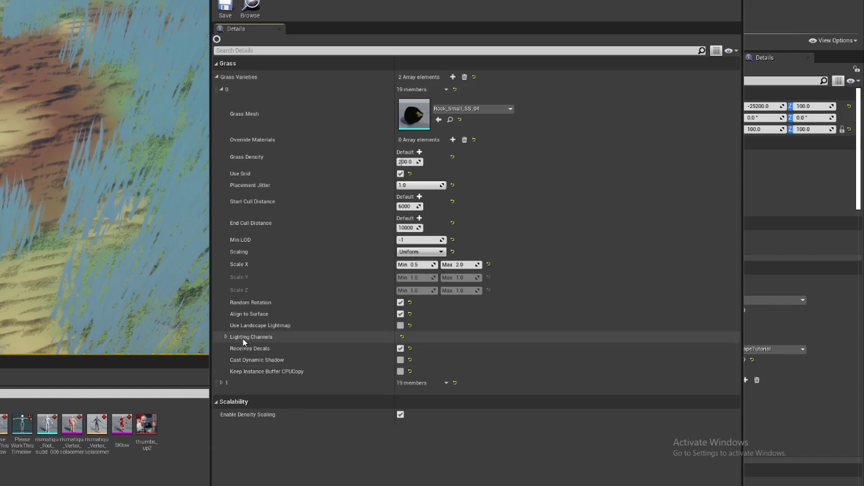
click(221, 383)
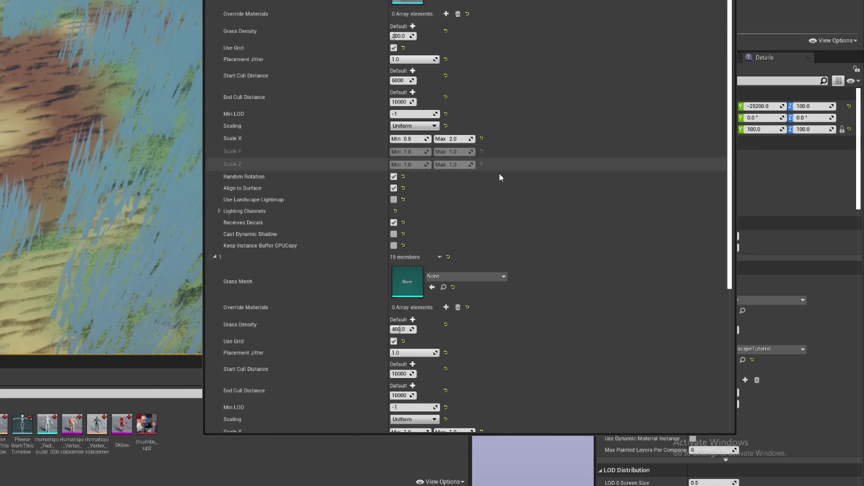
scroll(500, 176, down, 3)
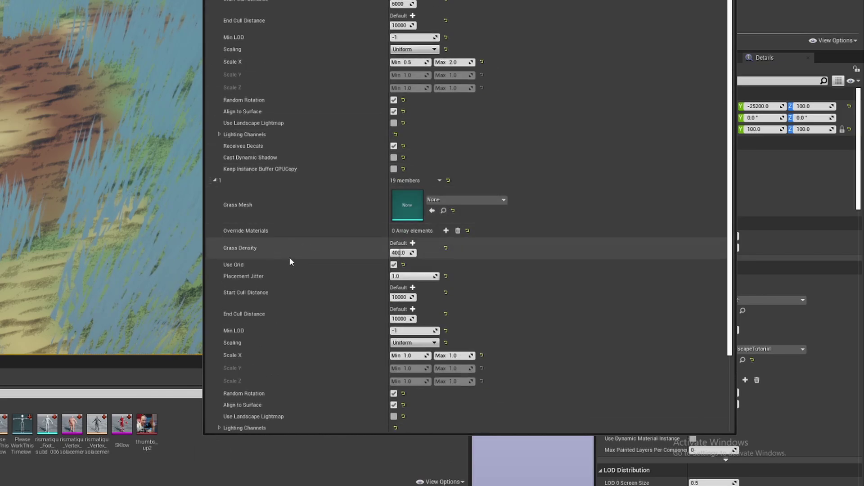
click(462, 203)
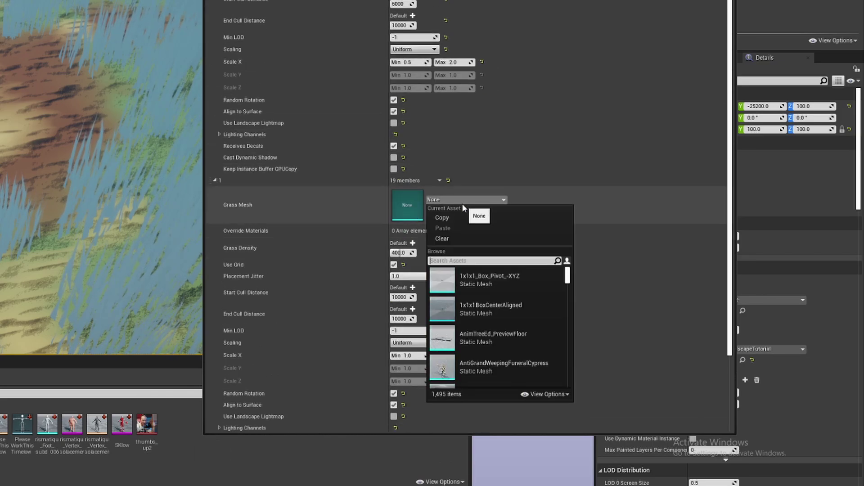
text(bush)
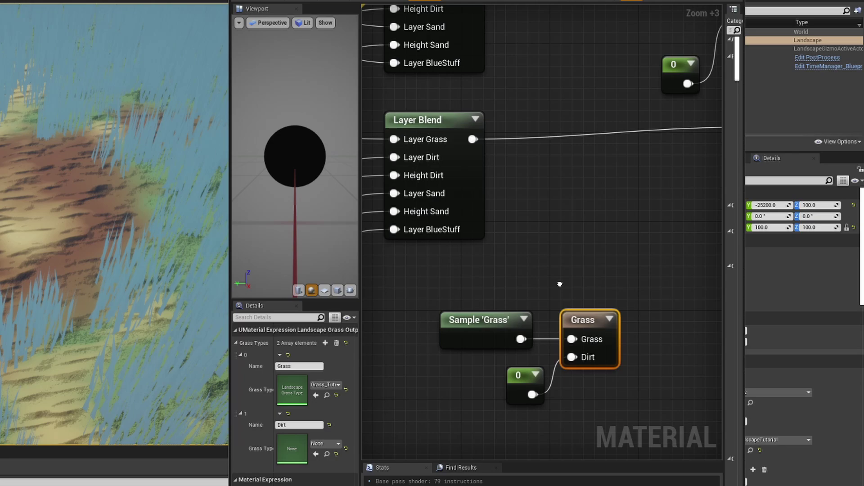
Delete the 0 constant and duplicate the Grass layer sample as a Dirt layer sample.
right_drag(525, 398, 497, 326)
click(498, 328)
key(Delete)
click(436, 282)
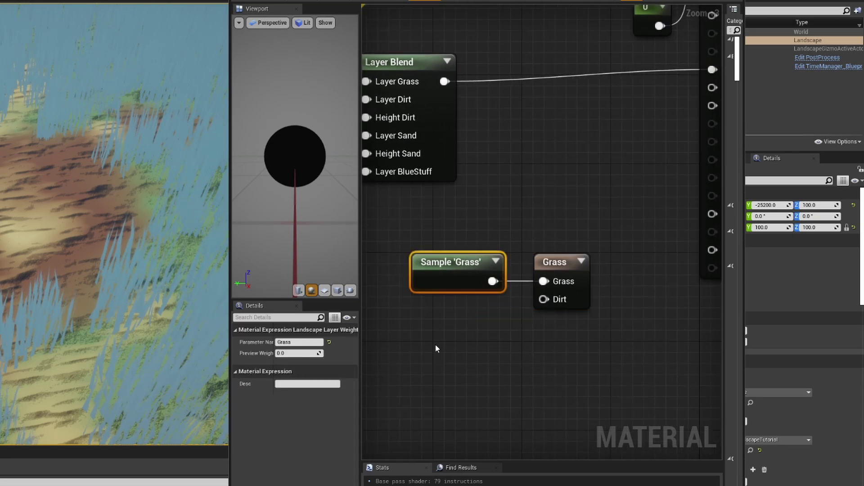
key(ctrl+c)
key(ctrl+v)
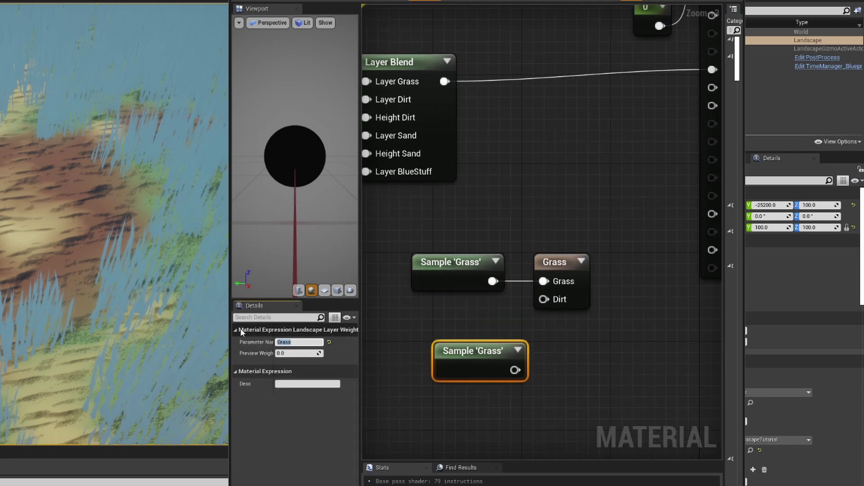
text(Dirt)
key(Return)
Duplicate another layer sample for Sand and combine Dirt and Sand with an Add node.
right_drag(411, 422, 459, 359)
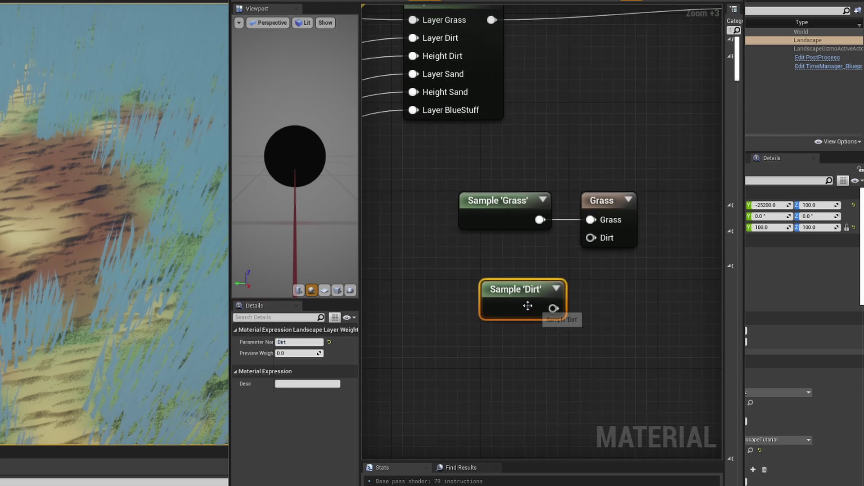
drag(525, 305, 487, 277)
key(ctrl+c)
key(ctrl+v)
drag(486, 361, 500, 334)
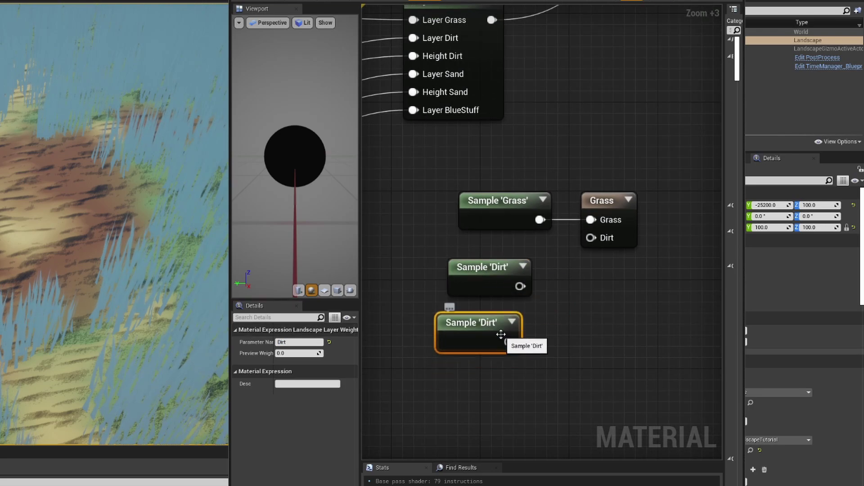
drag(593, 305, 594, 306)
text(add)
key(Return)
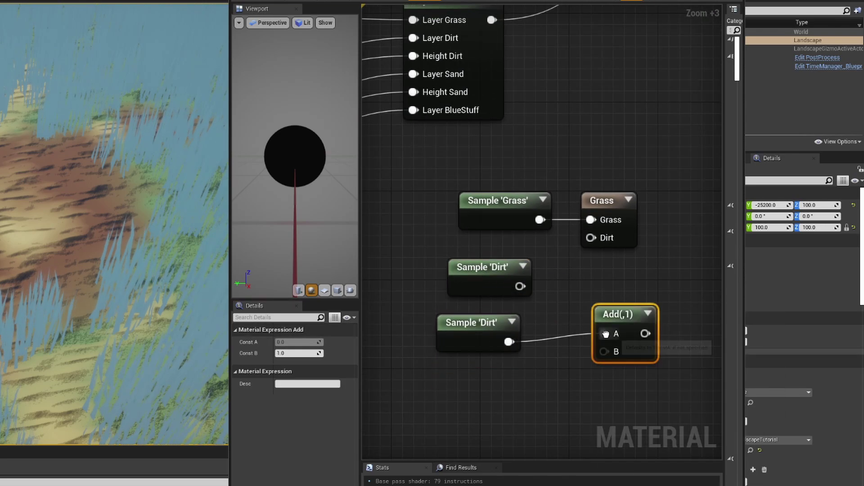
ctrl+drag(606, 333, 605, 351)
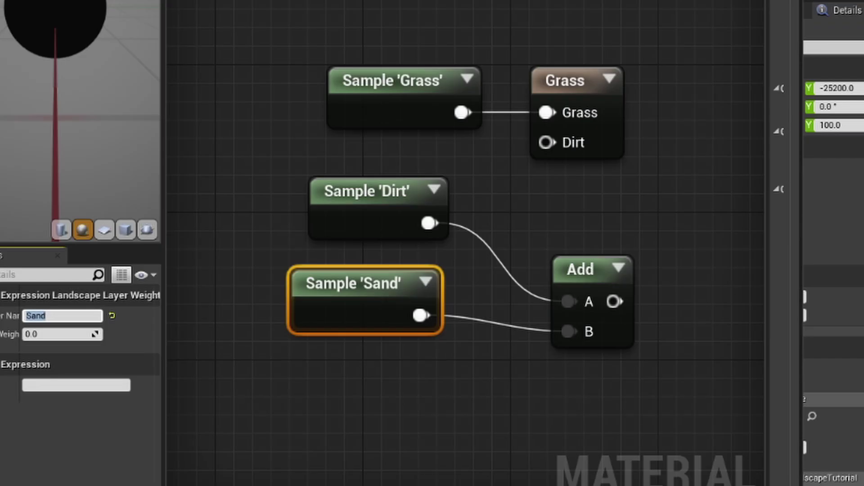
Connect the Add result to the grass output's Dirt input and assign the tutorial grass type there.
click(247, 441)
drag(615, 302, 547, 142)
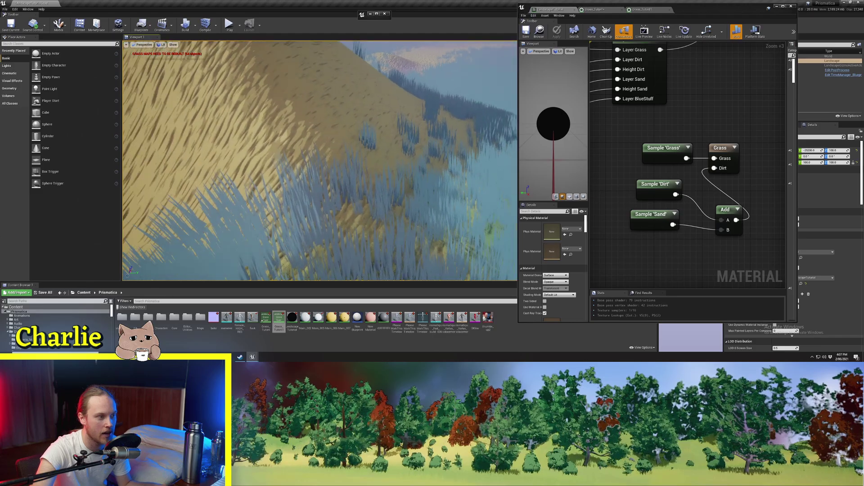
click(721, 149)
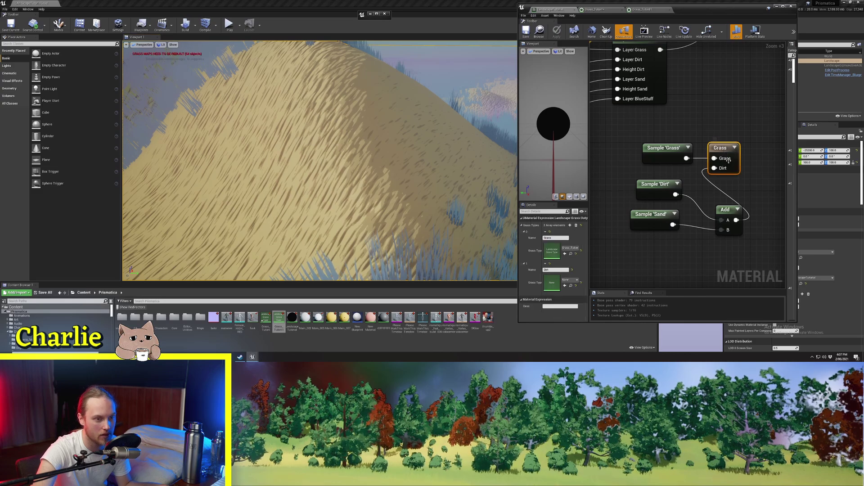
click(574, 280)
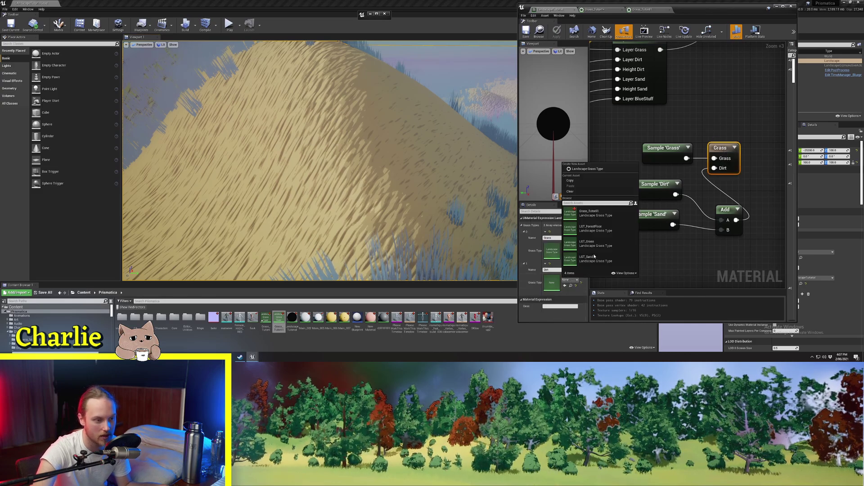
click(606, 216)
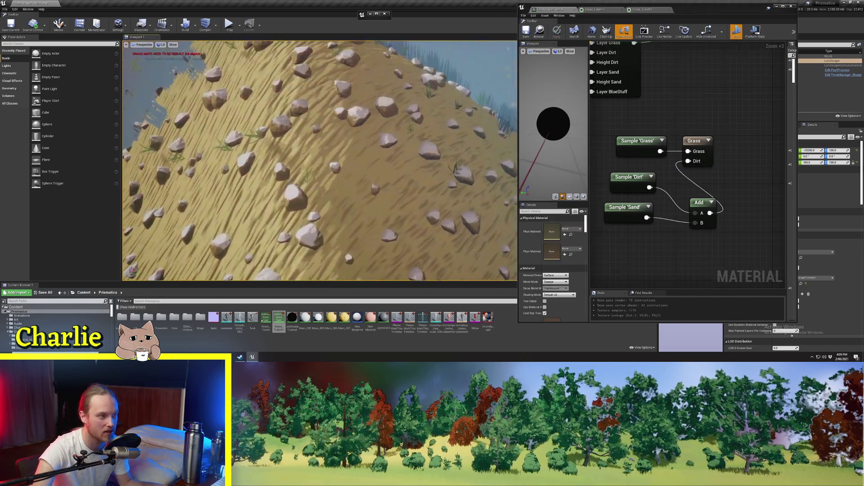
Paint a Dirt layer patch across the sand at the centre of the slope.
right_drag(458, 147, 459, 147)
key(shift+2)
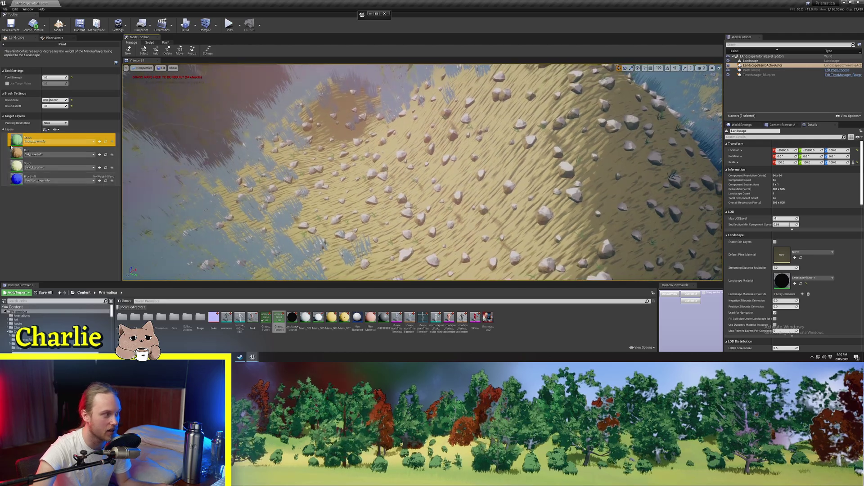
click(58, 153)
mouse_move(450, 180)
mouse_down()
mouse_move(472, 170)
mouse_move(417, 200)
mouse_up()
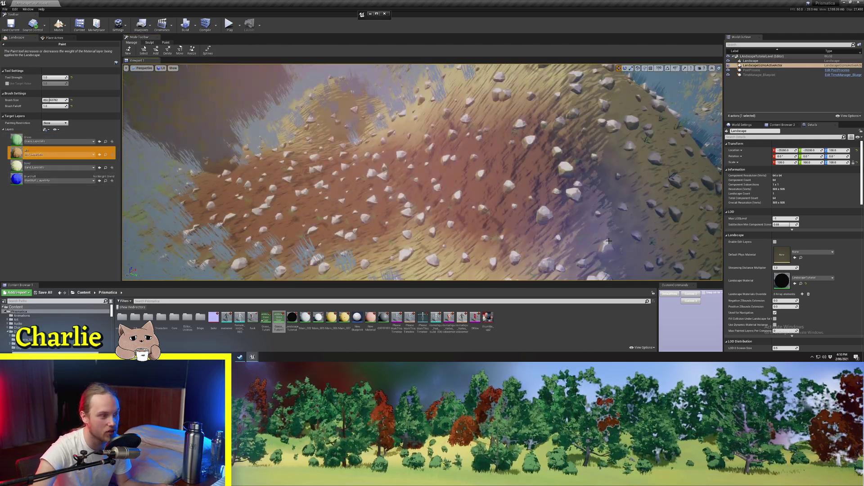
Fly around and over the dirt patch to inspect the rocks spawned on the slope.
right_drag(495, 216, 435, 152)
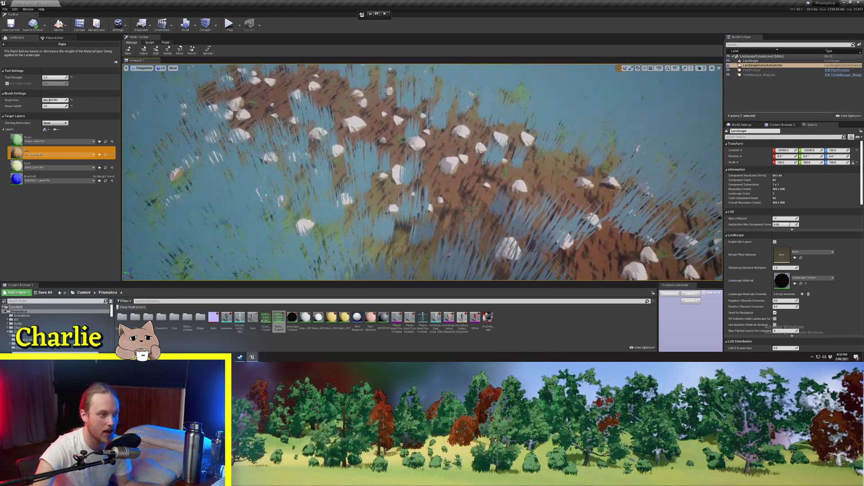
right_drag(398, 184, 399, 185)
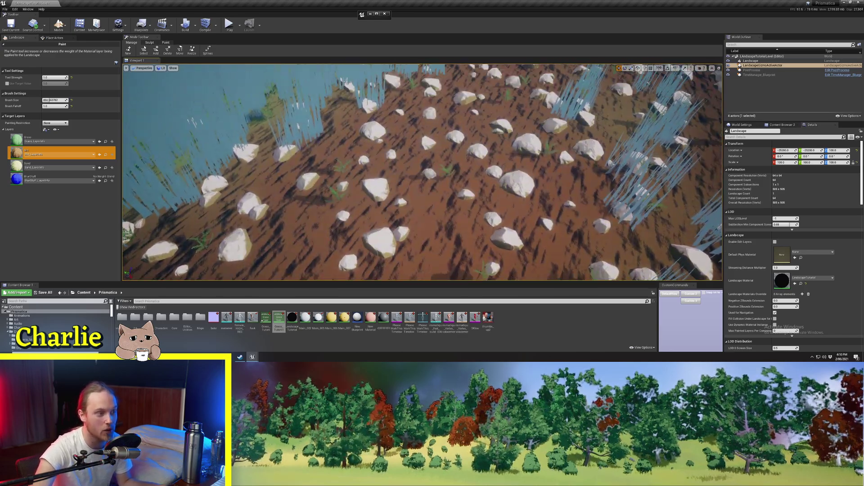
right_drag(399, 185, 399, 184)
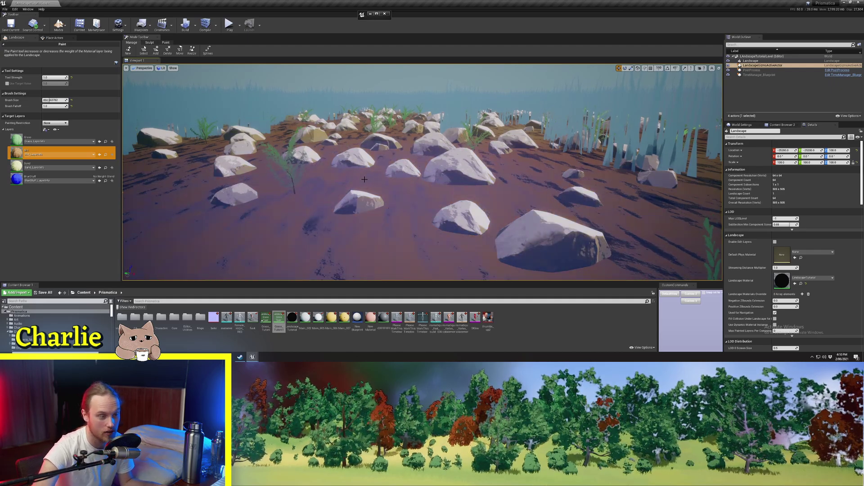
key(shift+1)
right_drag(364, 179, 446, 170)
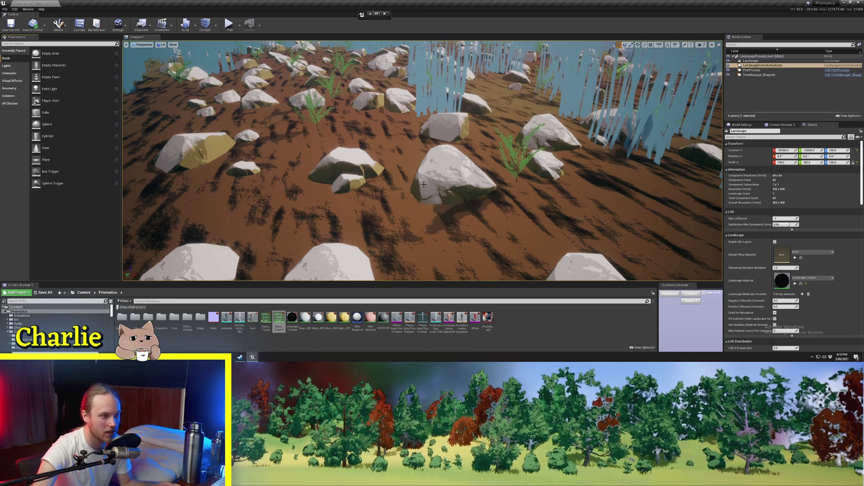
scroll(424, 184, down, 3)
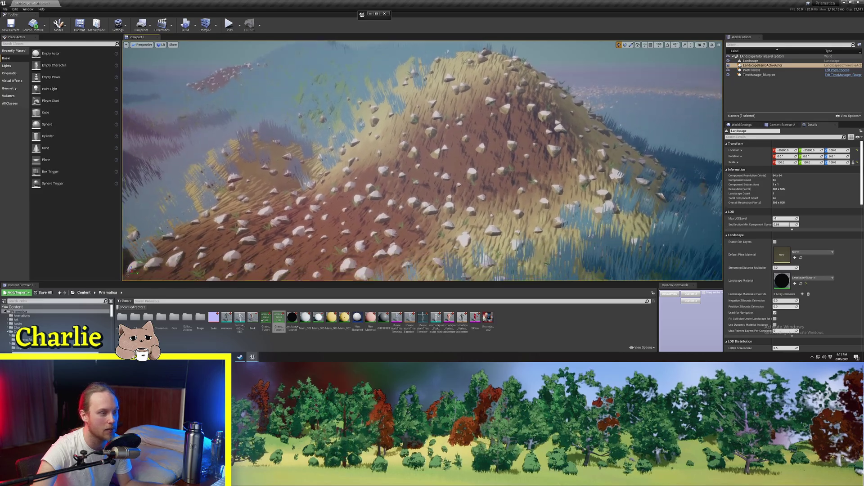
key(w)
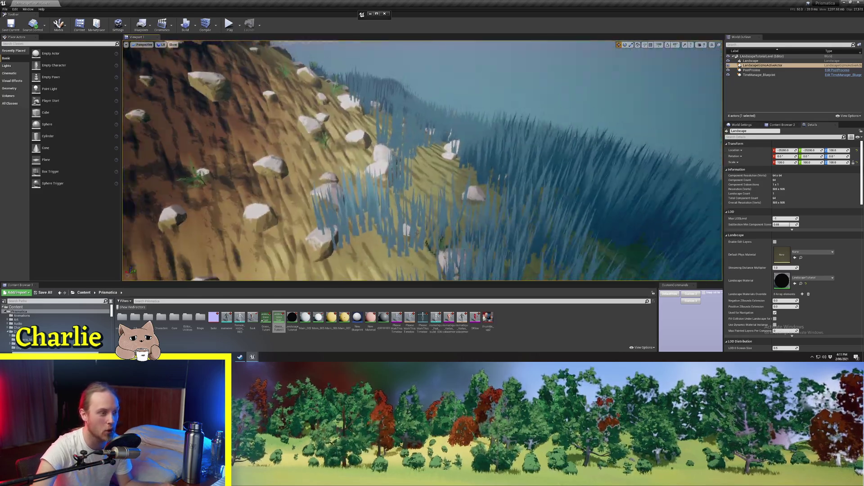
right_drag(436, 225, 436, 233)
scroll(391, 215, down, 10)
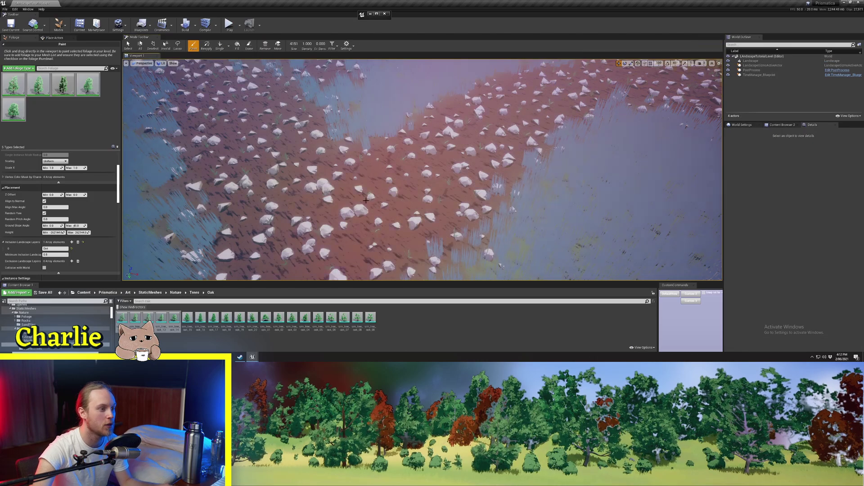
Select all five oak foliage types and set their inclusion landscape layer to Dirt.
scroll(132, 107, down, 5)
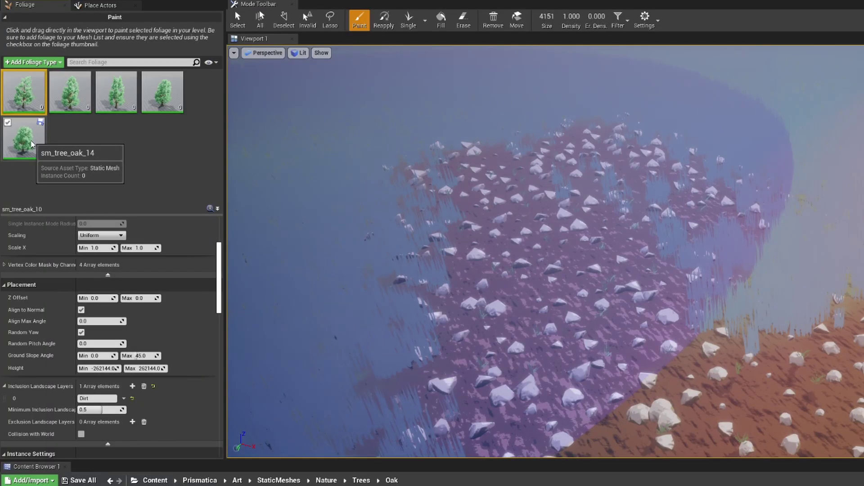
key(ctrl+a)
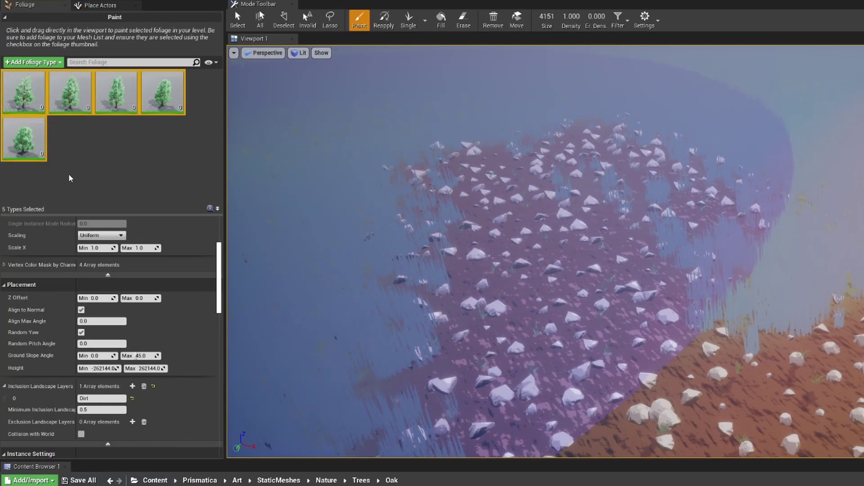
scroll(15, 315, down, 2)
click(105, 354)
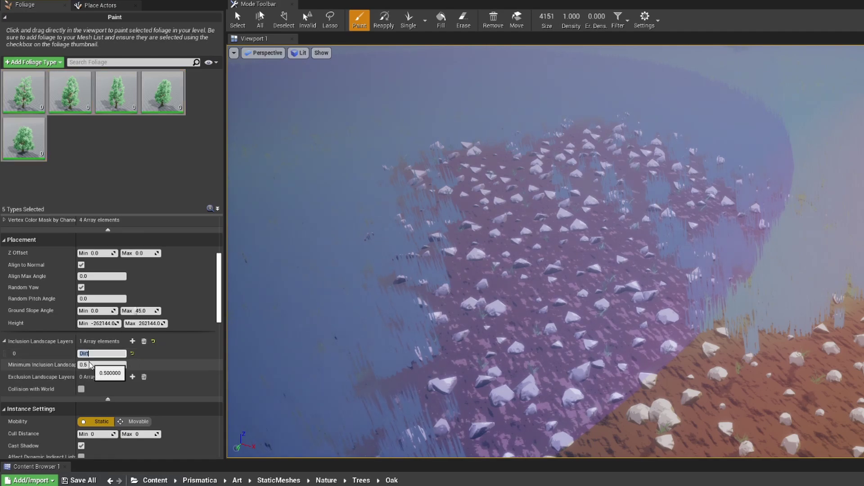
scroll(92, 337, up, 5)
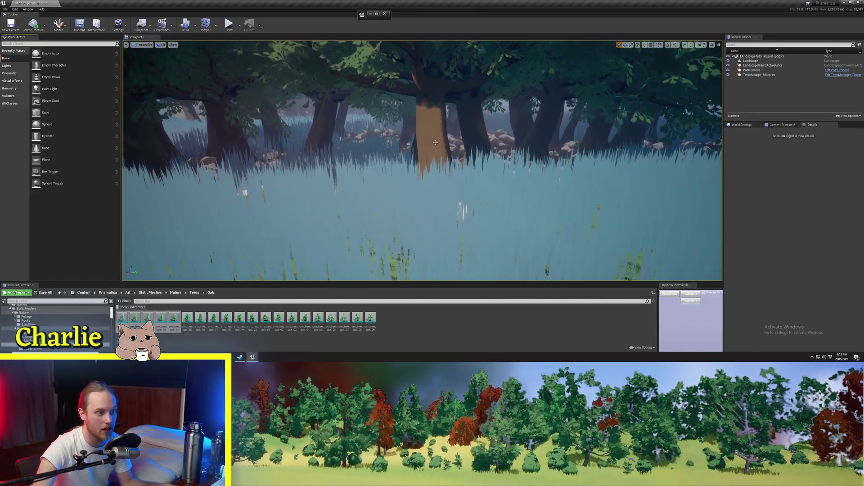
drag(436, 142, 435, 102)
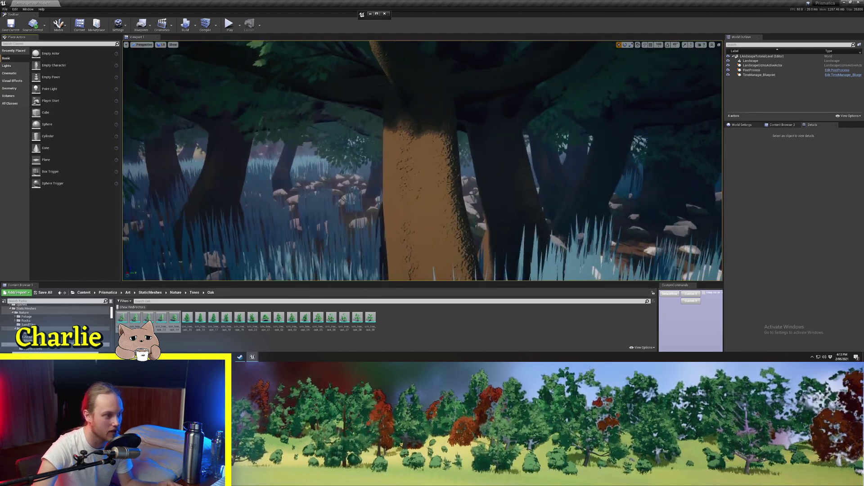